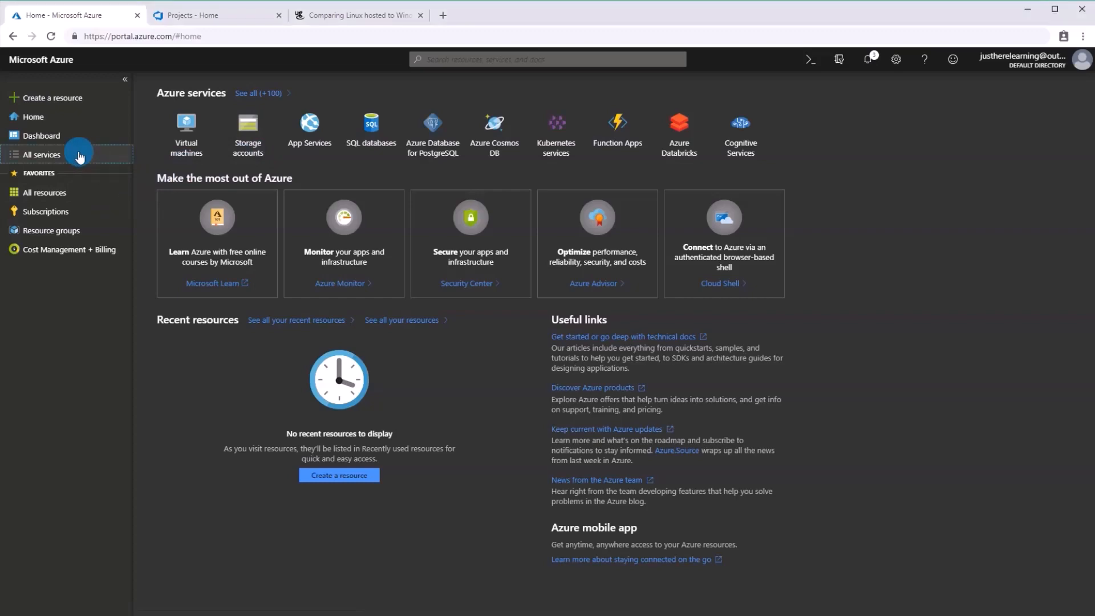
Find App Services and App Service plans among all services and add both to the favorites.
{"action": "left_click", "coordinate": [74, 154]}
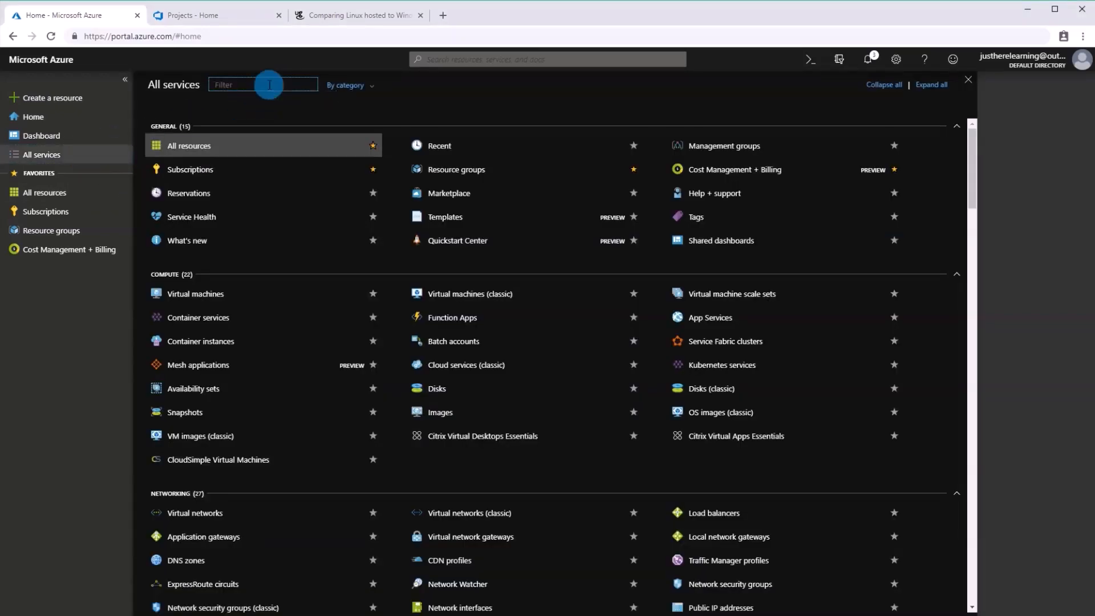
{"action": "type", "text": "app"}
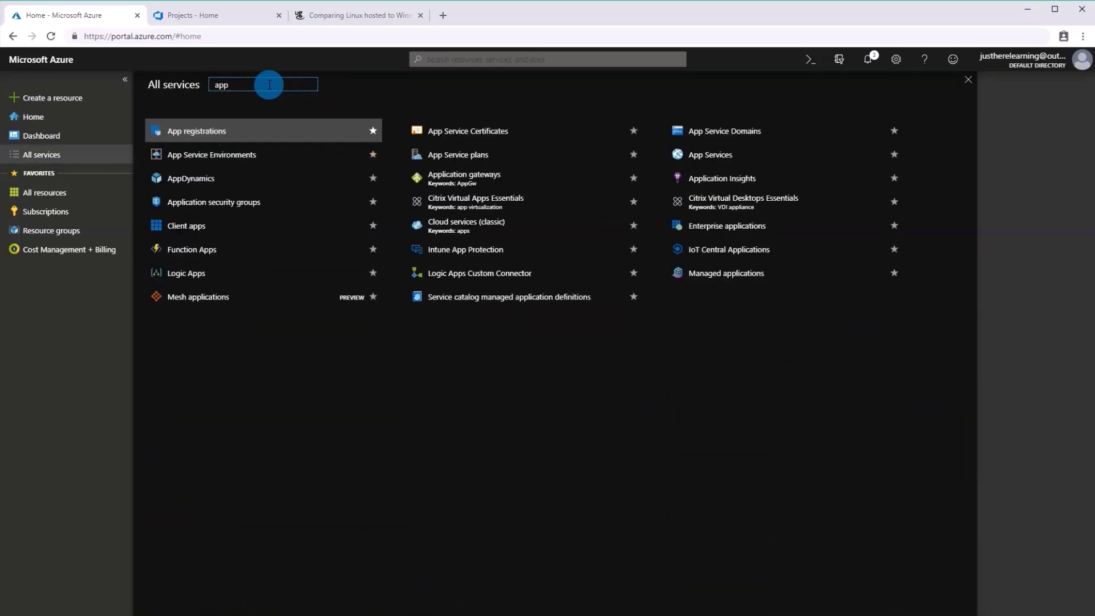
{"action": "type", "text": " services"}
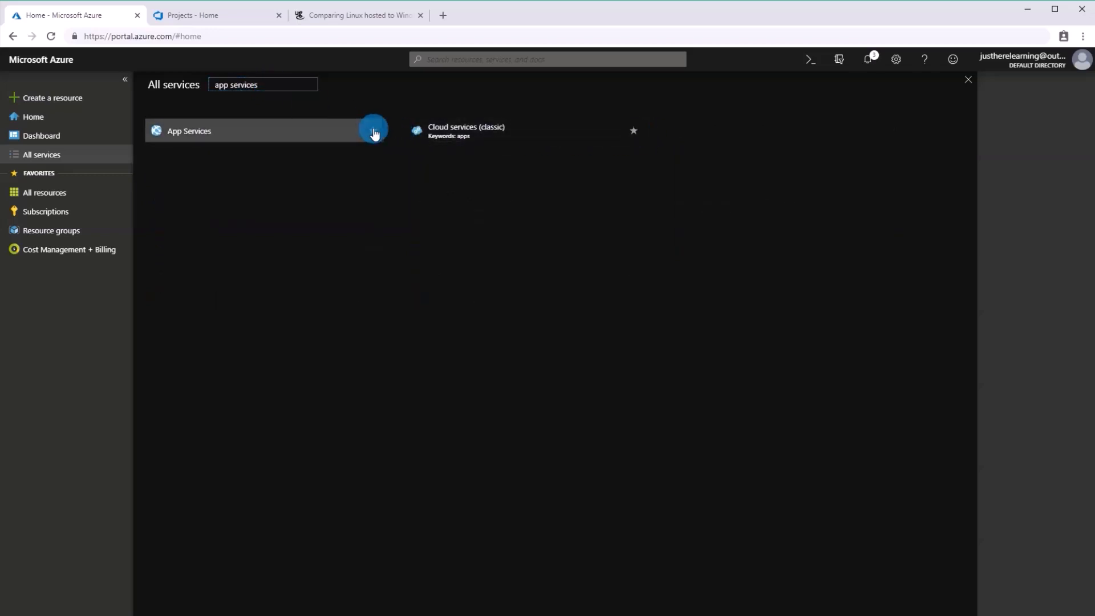
{"action": "left_click", "coordinate": [373, 132]}
{"action": "key", "text": "BackSpace"}
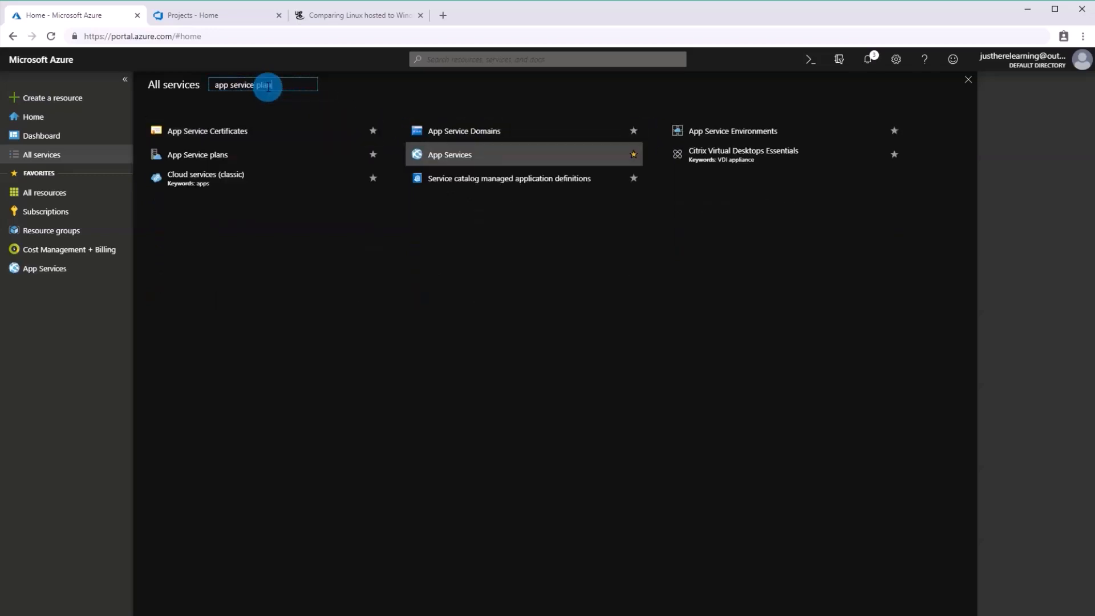
{"action": "left_click", "coordinate": [374, 132]}
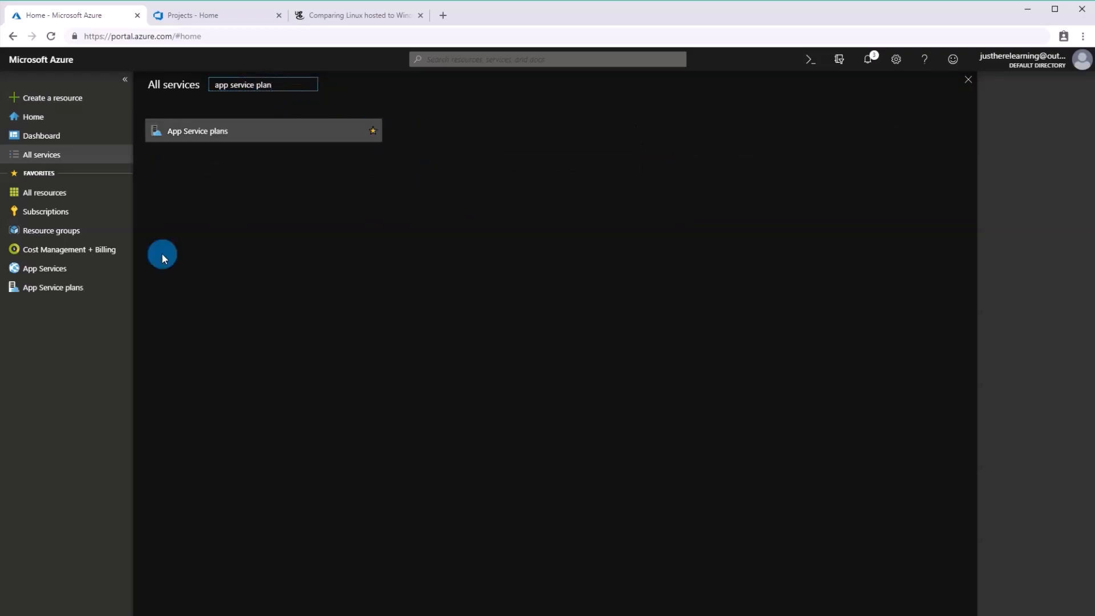
Start creating a new App Service plan and name it JustHereLearningPlan.
{"action": "left_click", "coordinate": [83, 288]}
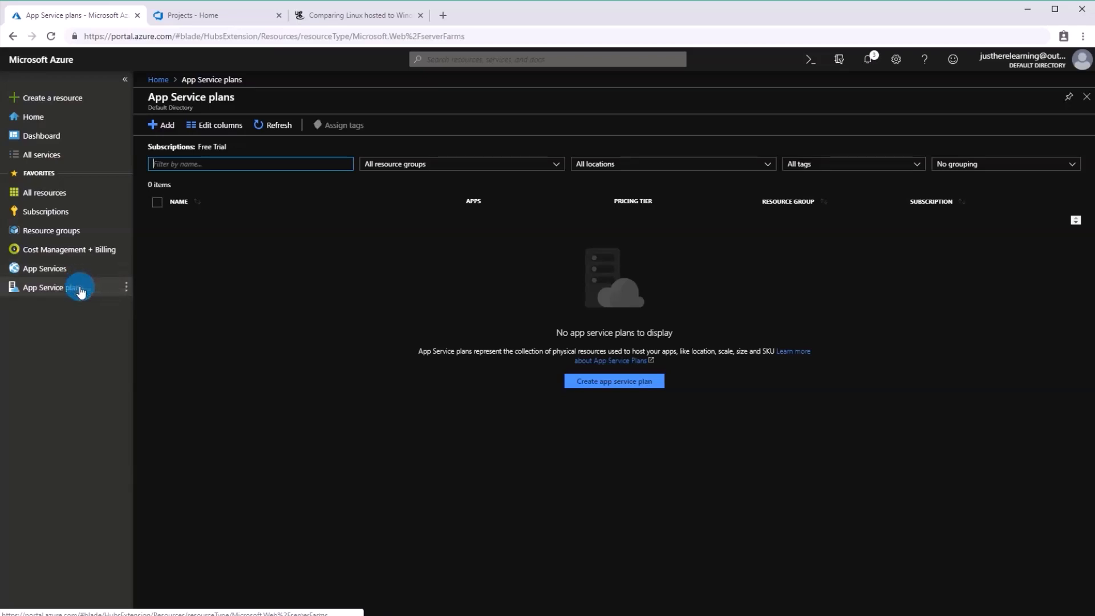
{"action": "left_click", "coordinate": [337, 276]}
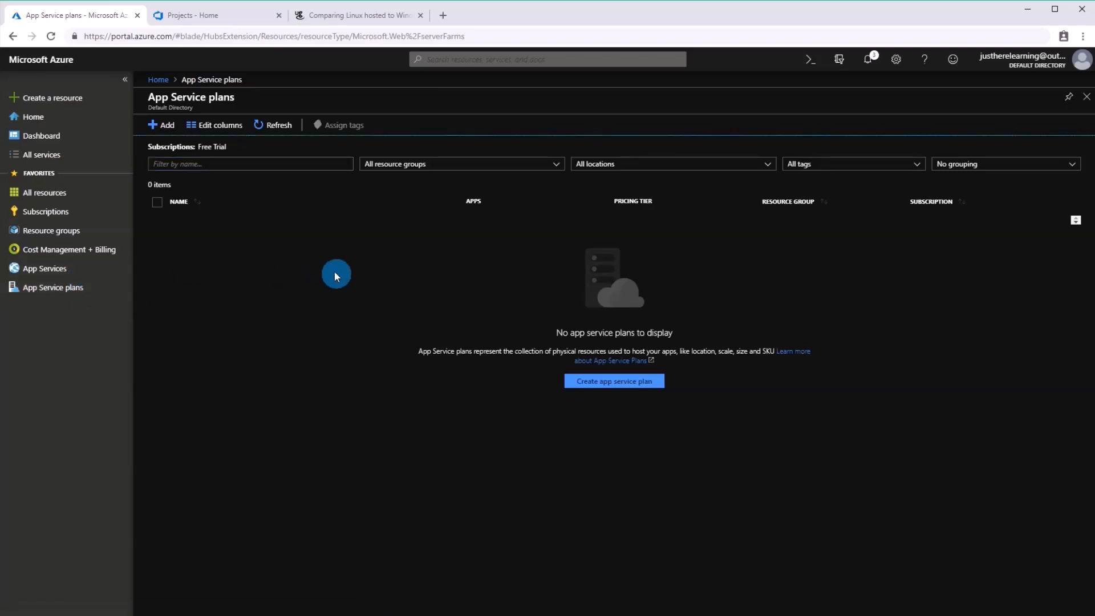
{"action": "left_click", "coordinate": [603, 392]}
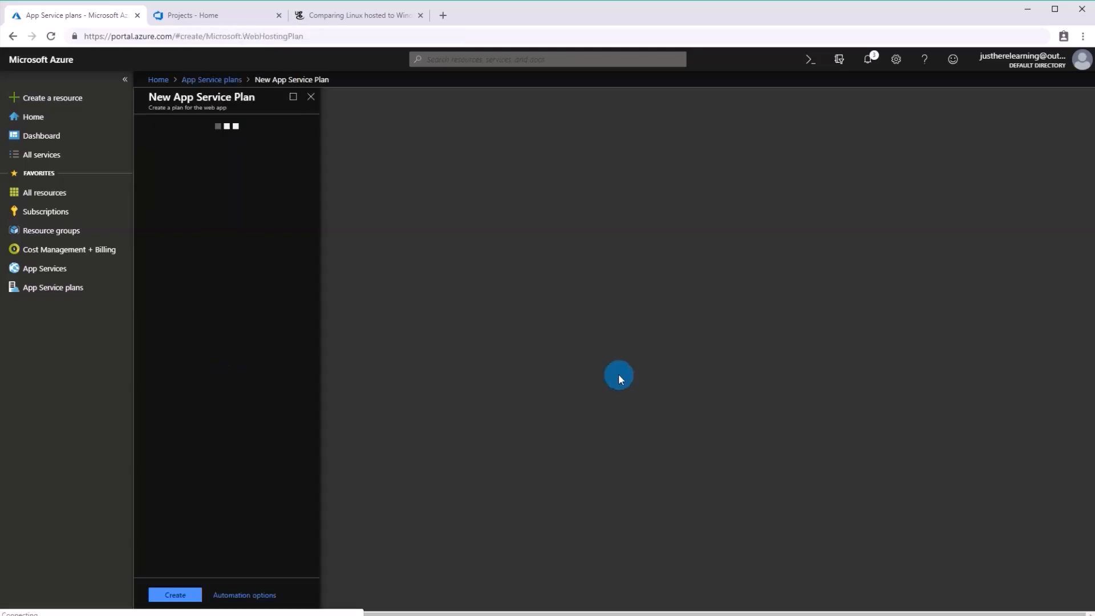
{"action": "left_click", "coordinate": [255, 143]}
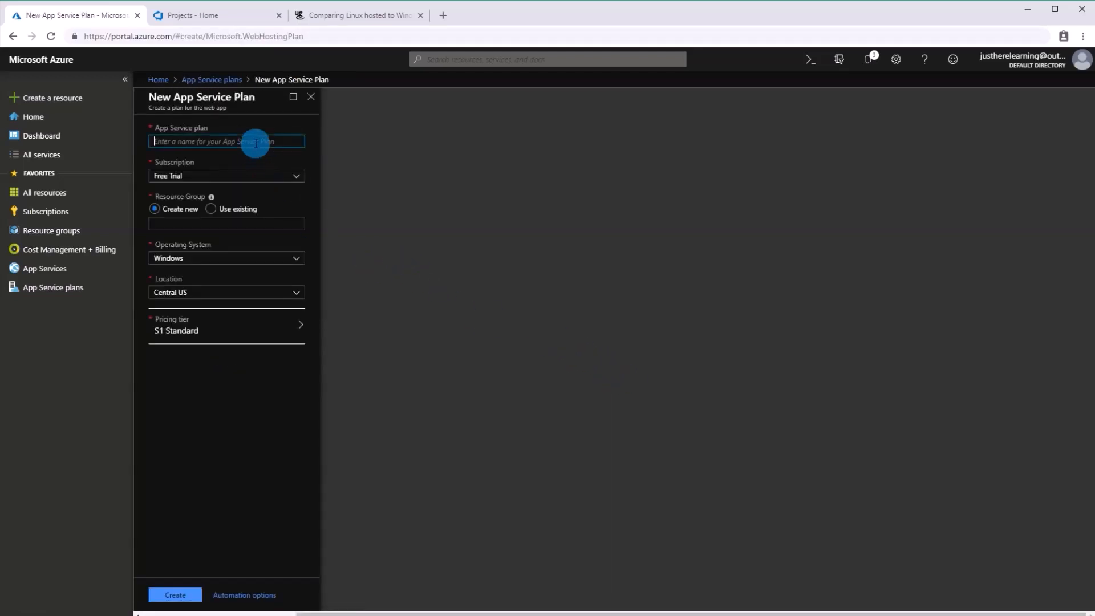
{"action": "type", "text": "JustHereLearningPlan"}
{"action": "left_click", "coordinate": [249, 166]}
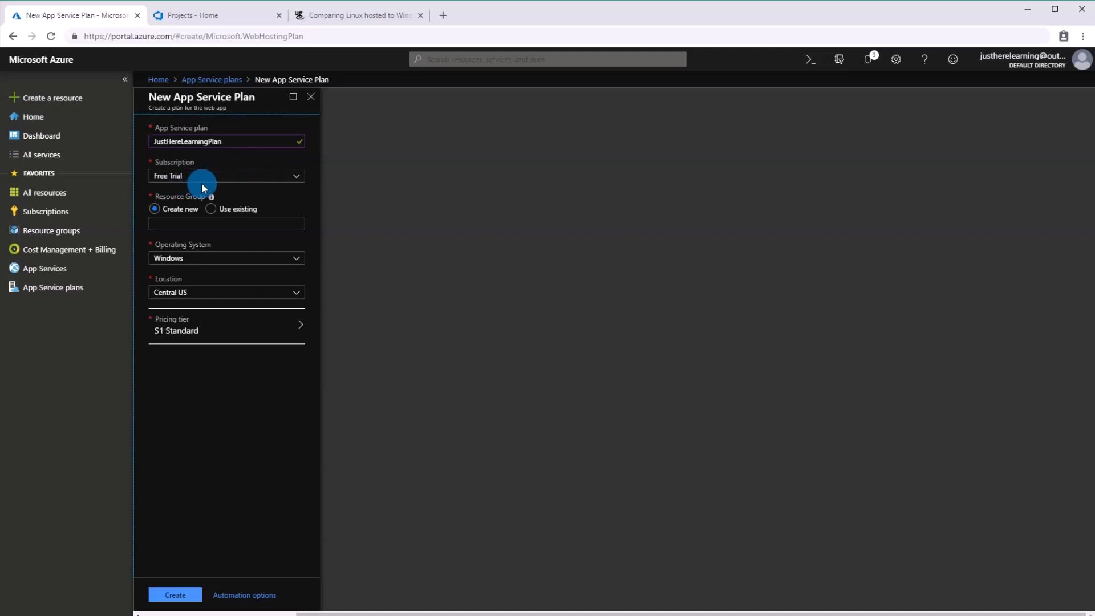
Assign the plan to the existing resource group JustHereLearningDemo.
{"action": "left_click", "coordinate": [217, 209]}
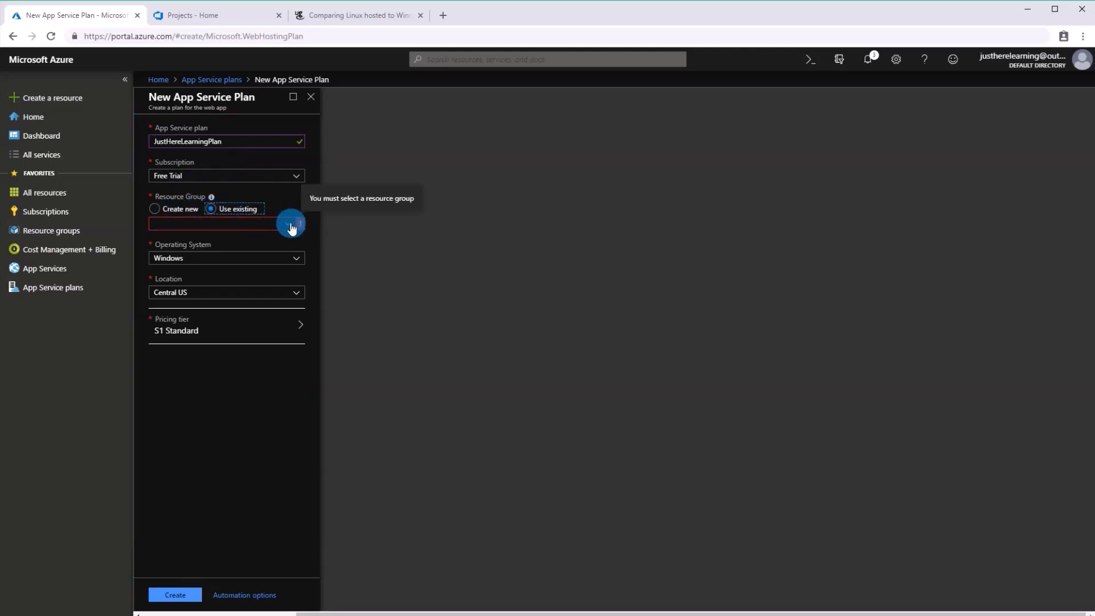
{"action": "left_click", "coordinate": [188, 223]}
{"action": "left_click", "coordinate": [180, 239]}
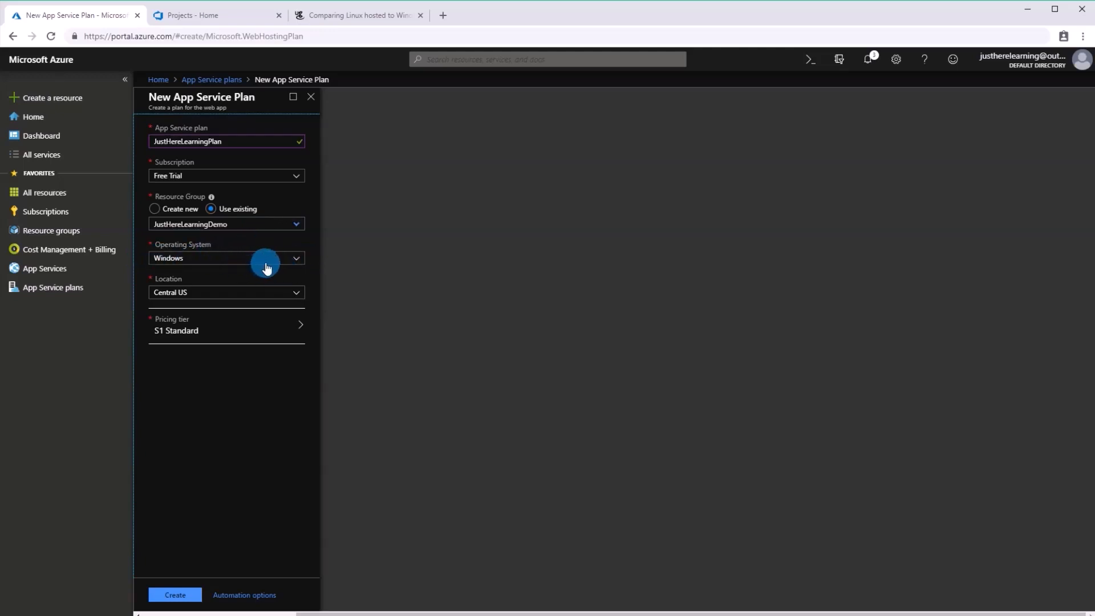
Review the article's benchmark tables and charts comparing Linux and Windows hosting, and return to the new plan form.
{"action": "left_click", "coordinate": [366, 15]}
{"action": "scroll", "coordinate": [482, 316], "scroll_direction": "up", "scroll_amount": 15}
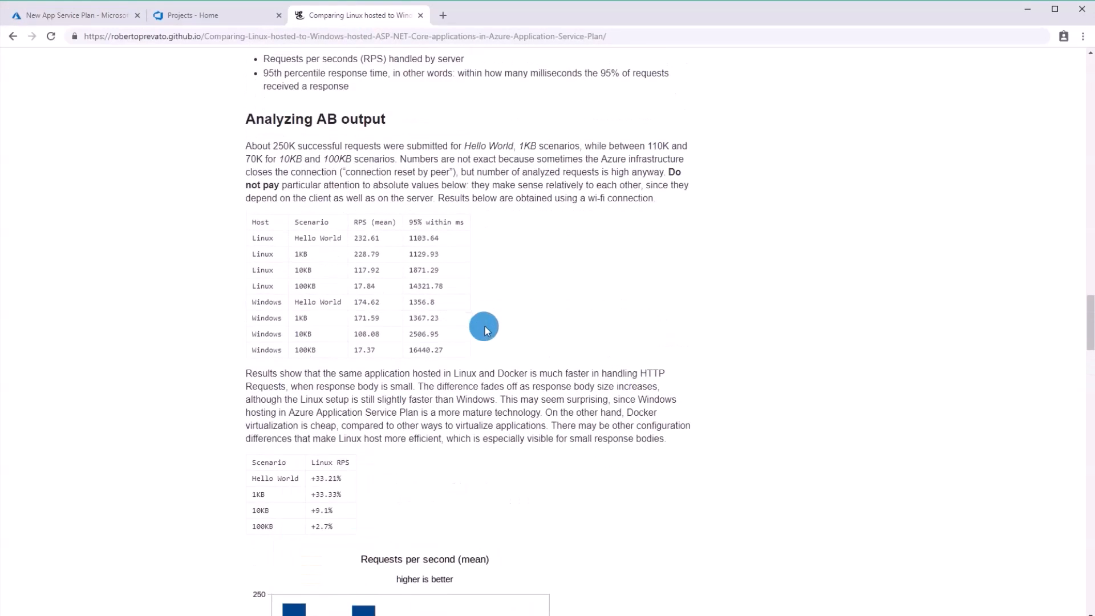
{"action": "scroll", "coordinate": [667, 288], "scroll_direction": "down", "scroll_amount": 15}
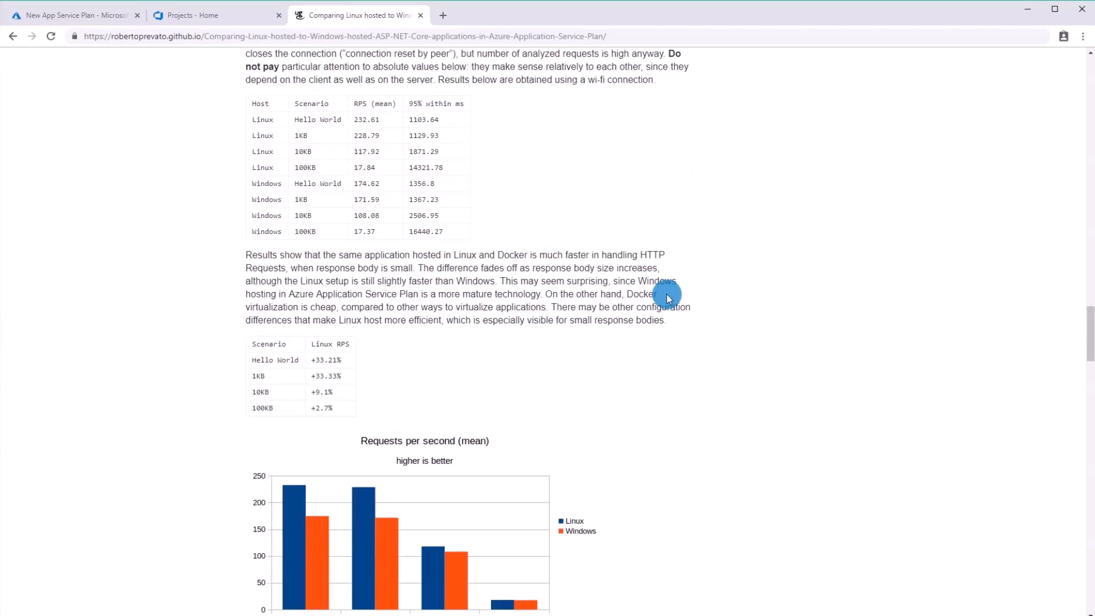
{"action": "scroll", "coordinate": [666, 293], "scroll_direction": "down", "scroll_amount": 7}
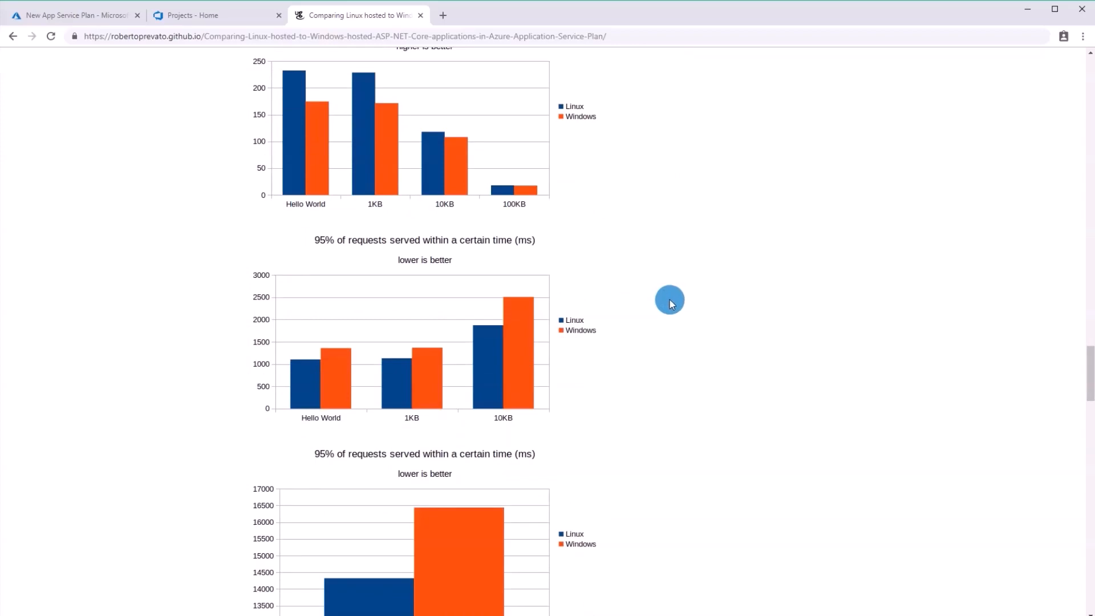
{"action": "scroll", "coordinate": [680, 290], "scroll_direction": "down", "scroll_amount": 5}
{"action": "scroll", "coordinate": [764, 328], "scroll_direction": "up", "scroll_amount": 10}
{"action": "scroll", "coordinate": [765, 329], "scroll_direction": "down", "scroll_amount": 5}
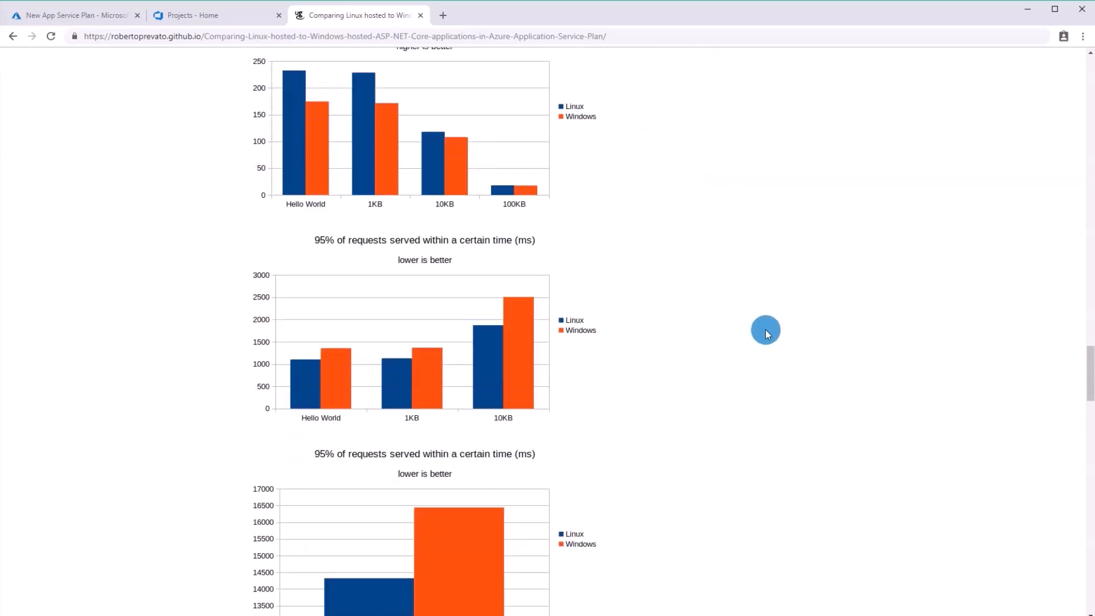
{"action": "scroll", "coordinate": [165, 162], "scroll_direction": "down", "scroll_amount": 10}
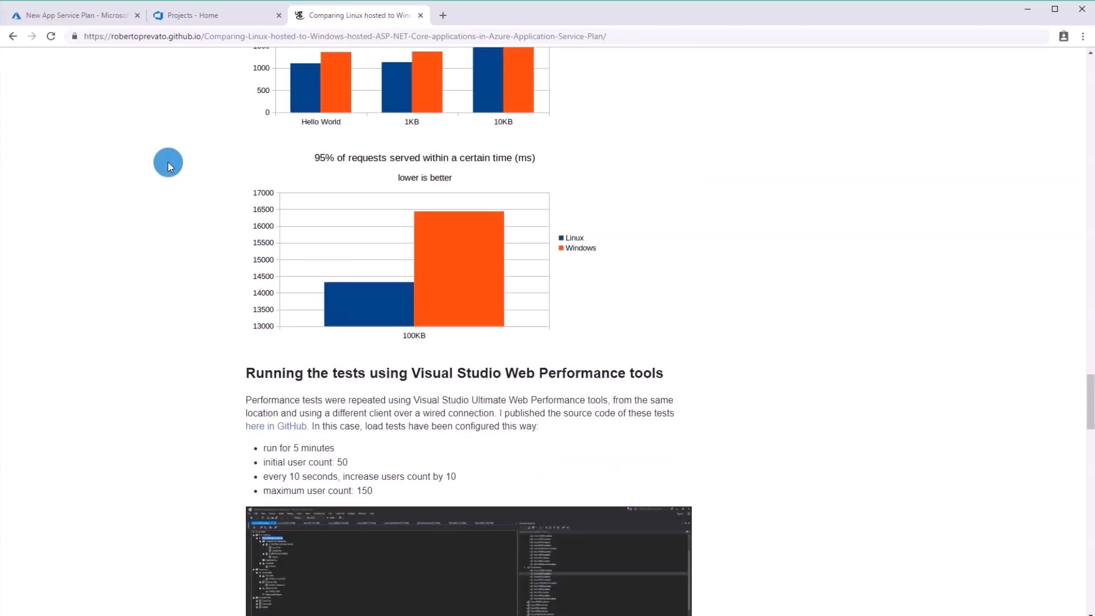
{"action": "scroll", "coordinate": [169, 166], "scroll_direction": "down", "scroll_amount": 5}
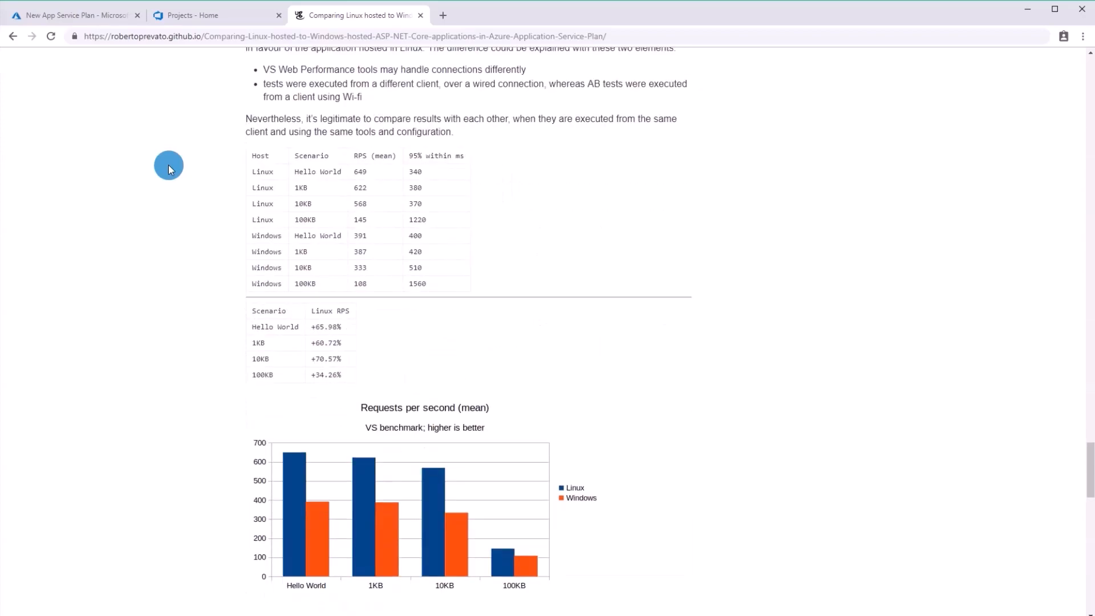
{"action": "left_click", "coordinate": [51, 20]}
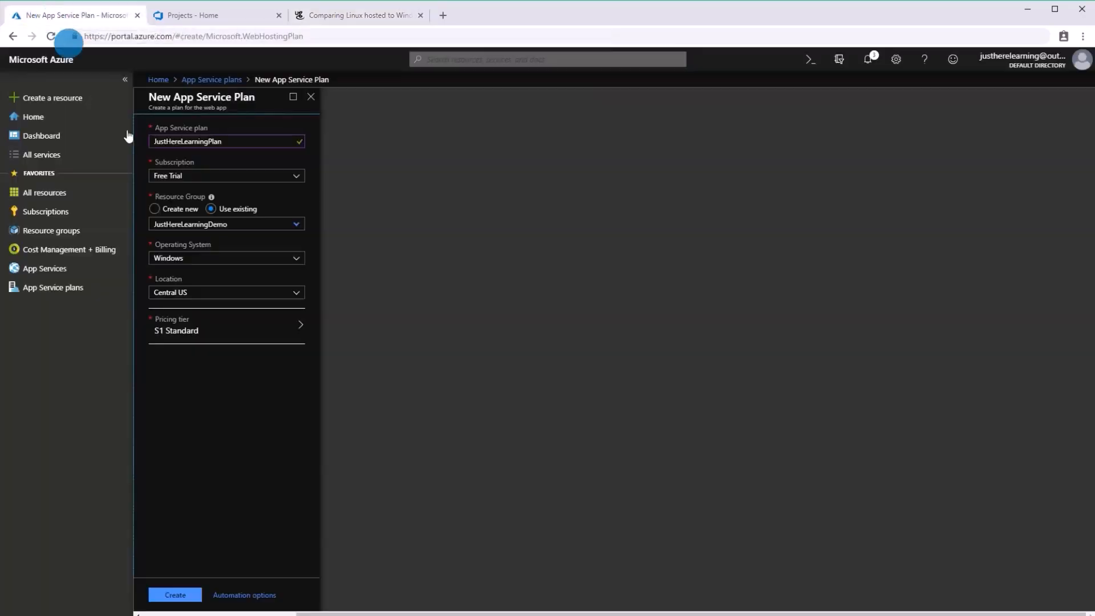
Choose Windows as the plan's operating system and apply the free F1 Dev / Test pricing tier.
{"action": "left_click", "coordinate": [243, 260]}
{"action": "left_click", "coordinate": [244, 272]}
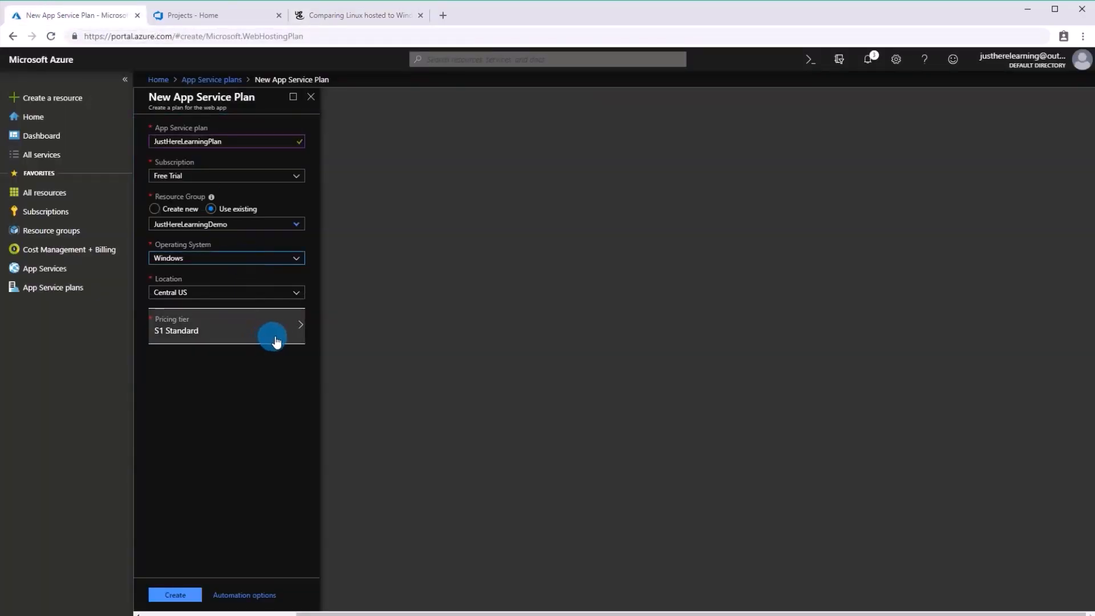
{"action": "left_click", "coordinate": [297, 261]}
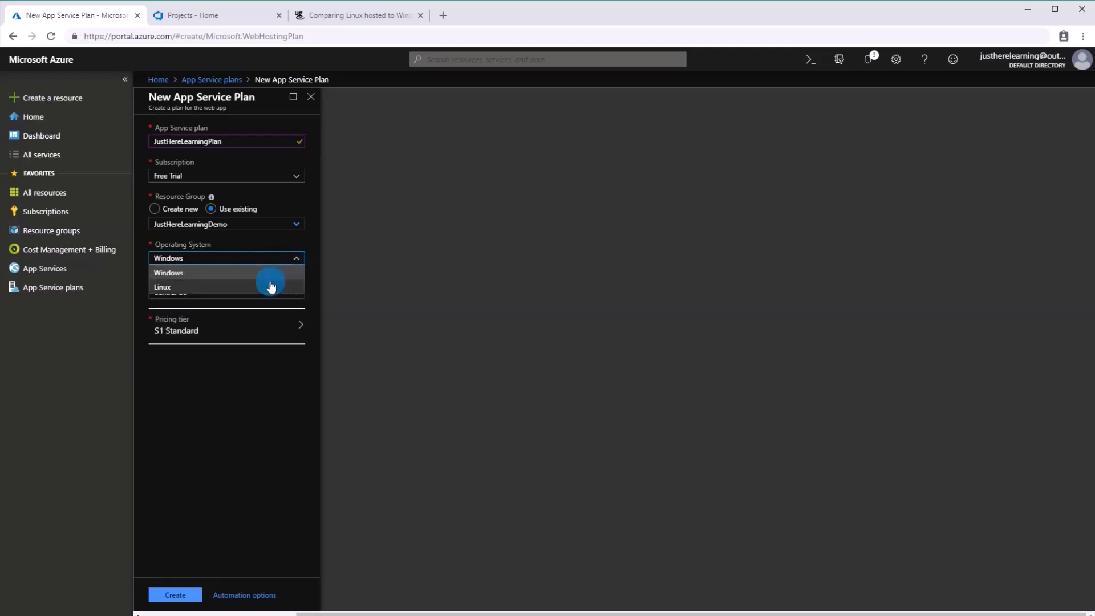
{"action": "left_click", "coordinate": [288, 331]}
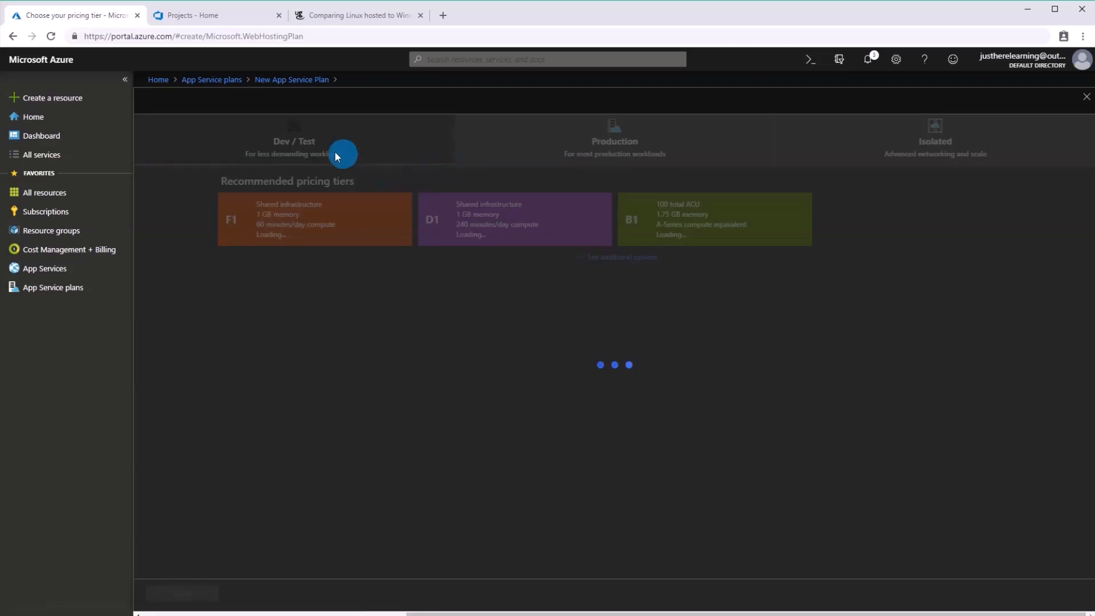
{"action": "left_click", "coordinate": [336, 155]}
{"action": "left_click", "coordinate": [331, 208]}
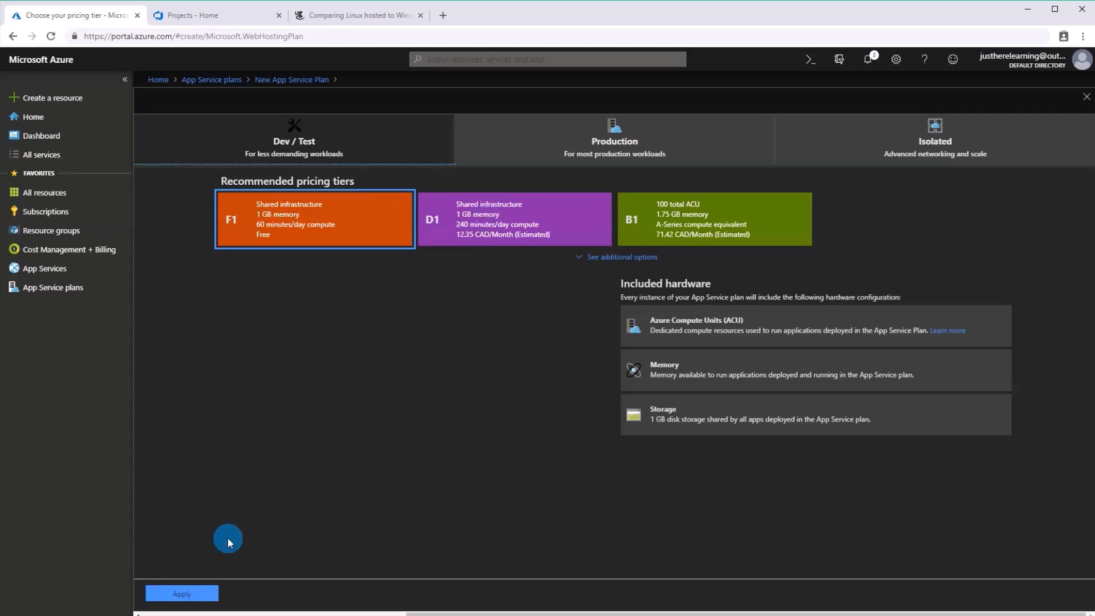
{"action": "left_click", "coordinate": [174, 594]}
Switch the plan's operating system to Linux, compare its Production and Dev / Test pricing tiers, and apply B1.
{"action": "left_click", "coordinate": [274, 258]}
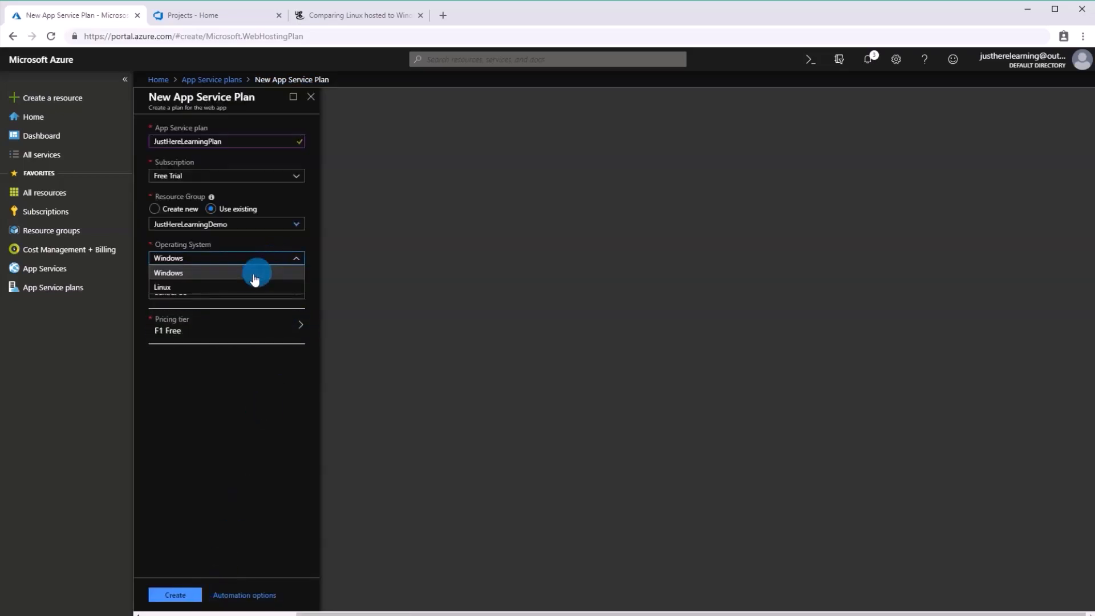
{"action": "left_click", "coordinate": [239, 288]}
{"action": "left_click", "coordinate": [268, 324]}
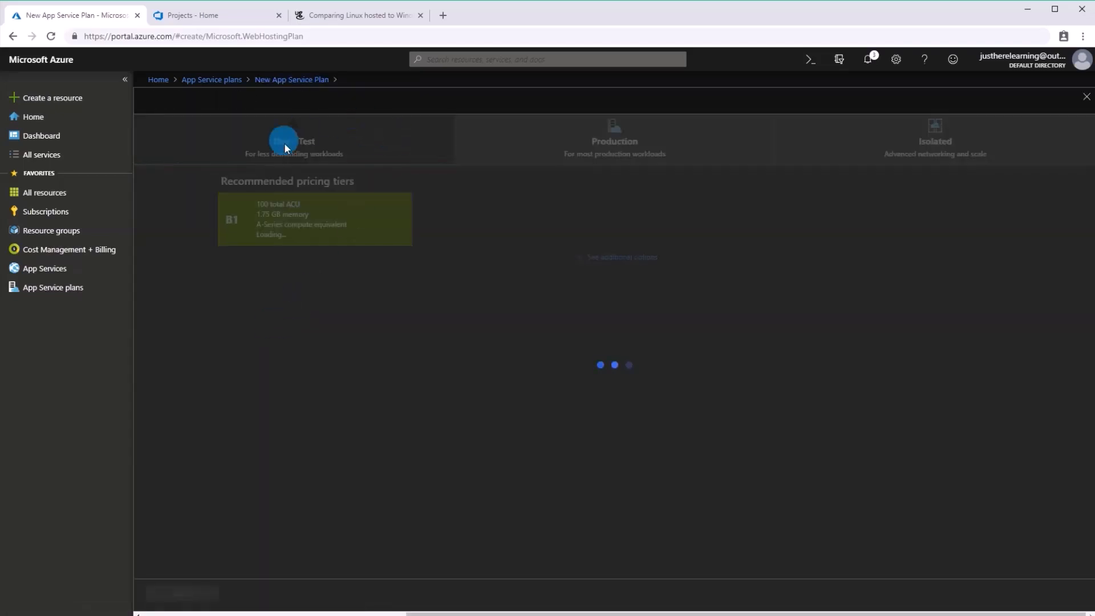
{"action": "left_click", "coordinate": [520, 157]}
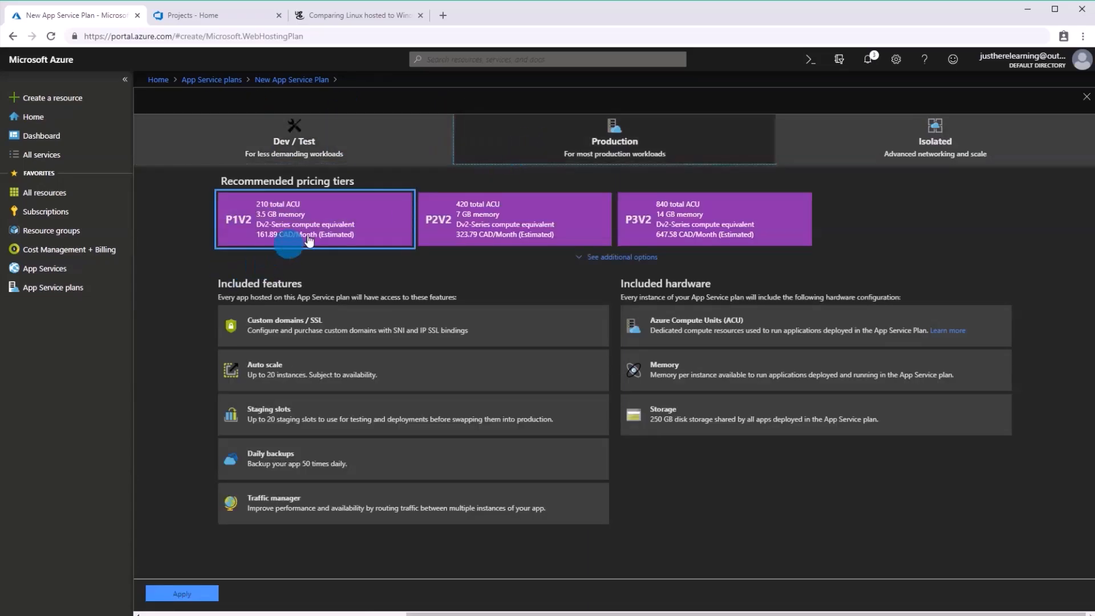
{"action": "left_click", "coordinate": [378, 161]}
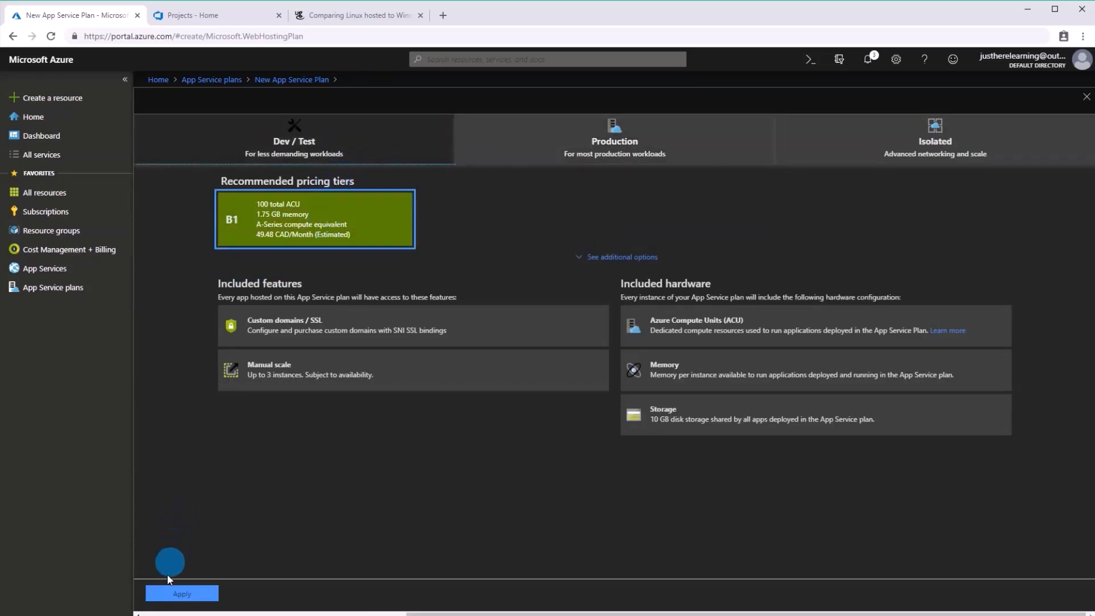
{"action": "left_click", "coordinate": [173, 594]}
Set the plan's operating system to Windows and apply the F1 pricing tier from the Dev / Test options.
{"action": "left_click", "coordinate": [207, 259]}
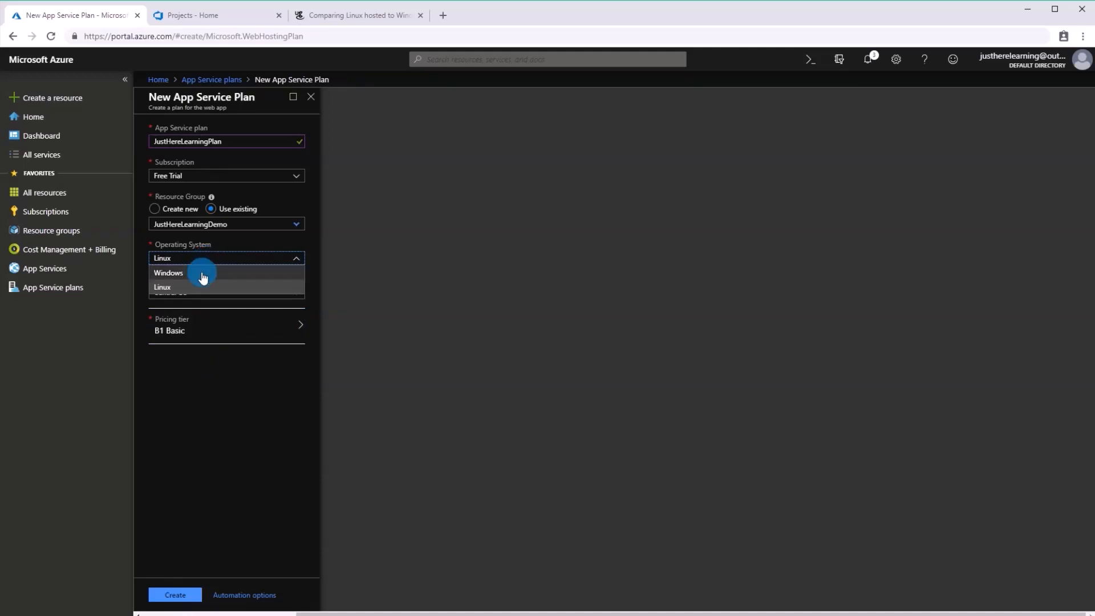
{"action": "left_click", "coordinate": [203, 276]}
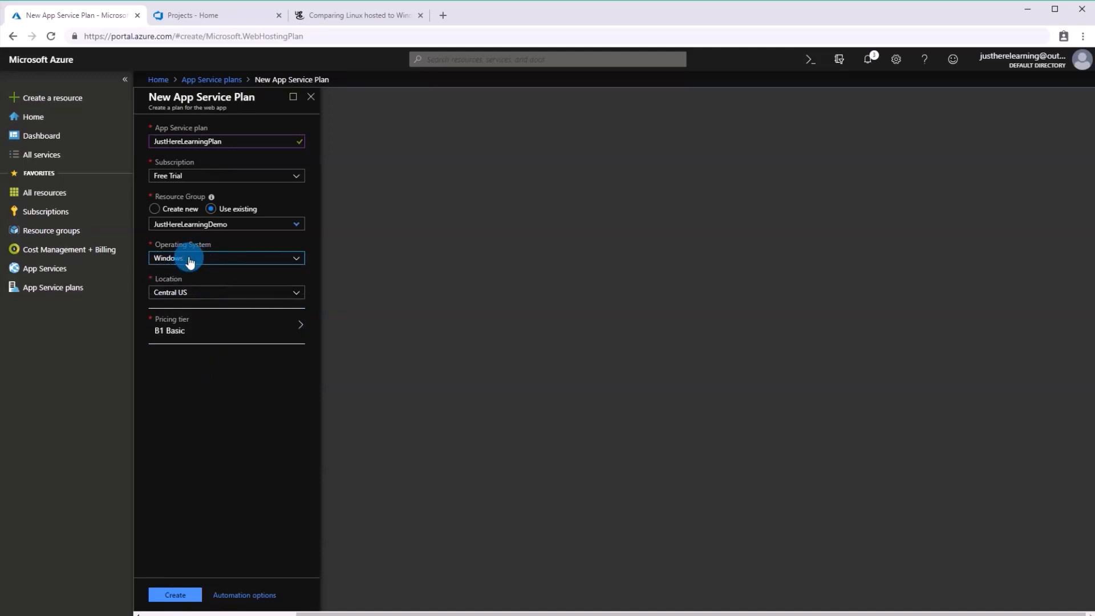
{"action": "left_click", "coordinate": [251, 325]}
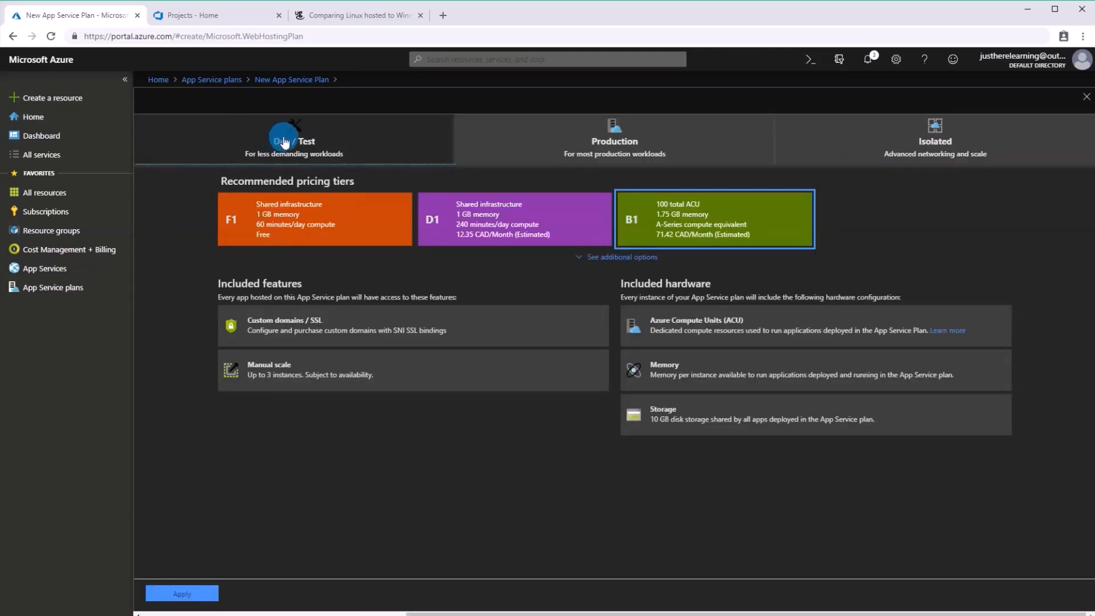
{"action": "left_click", "coordinate": [264, 220]}
{"action": "left_click", "coordinate": [197, 594]}
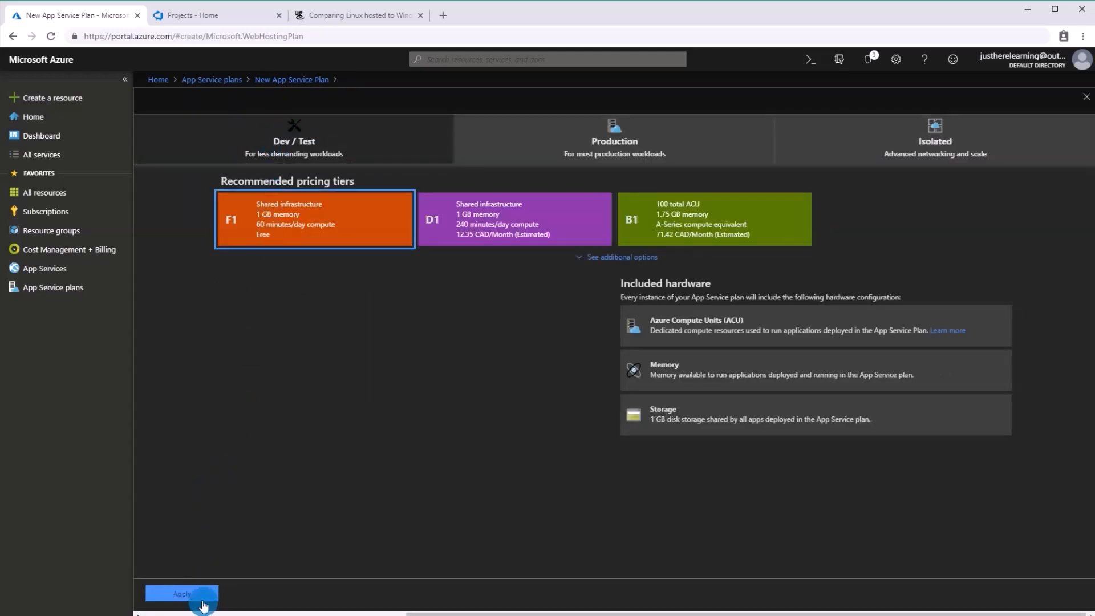
Create the App Service plan in the Canada Central location and refresh the list of plans.
{"action": "left_click", "coordinate": [244, 294]}
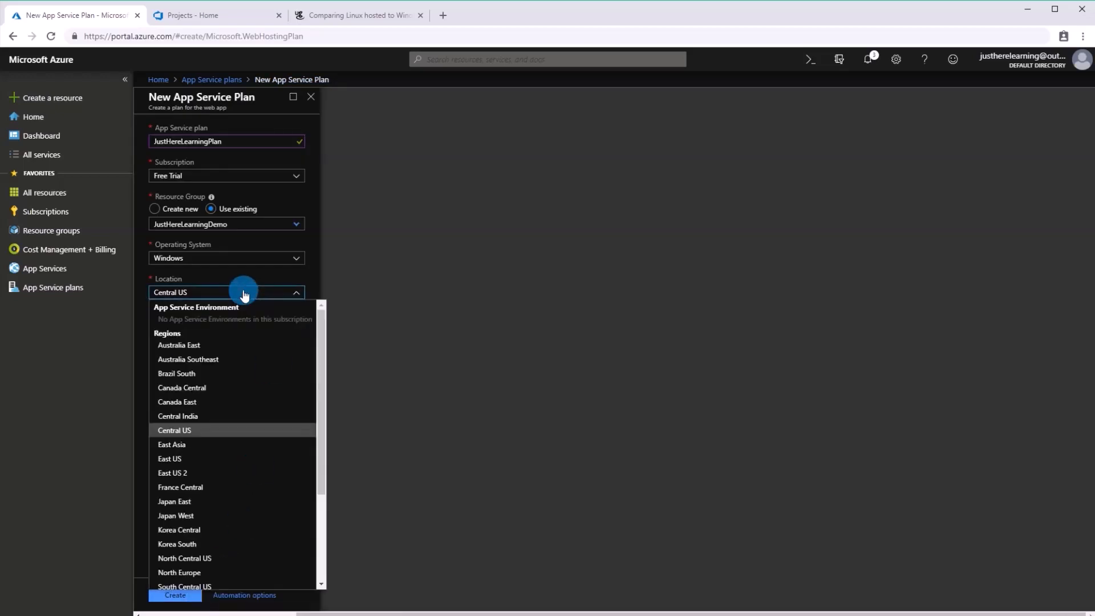
{"action": "left_click", "coordinate": [202, 389]}
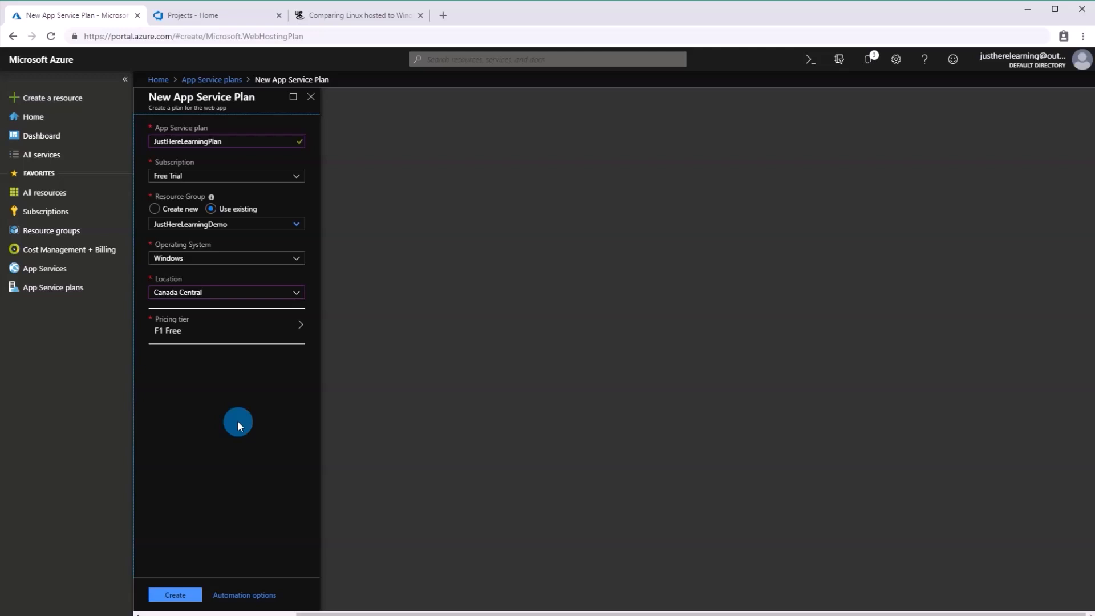
{"action": "left_click", "coordinate": [174, 596]}
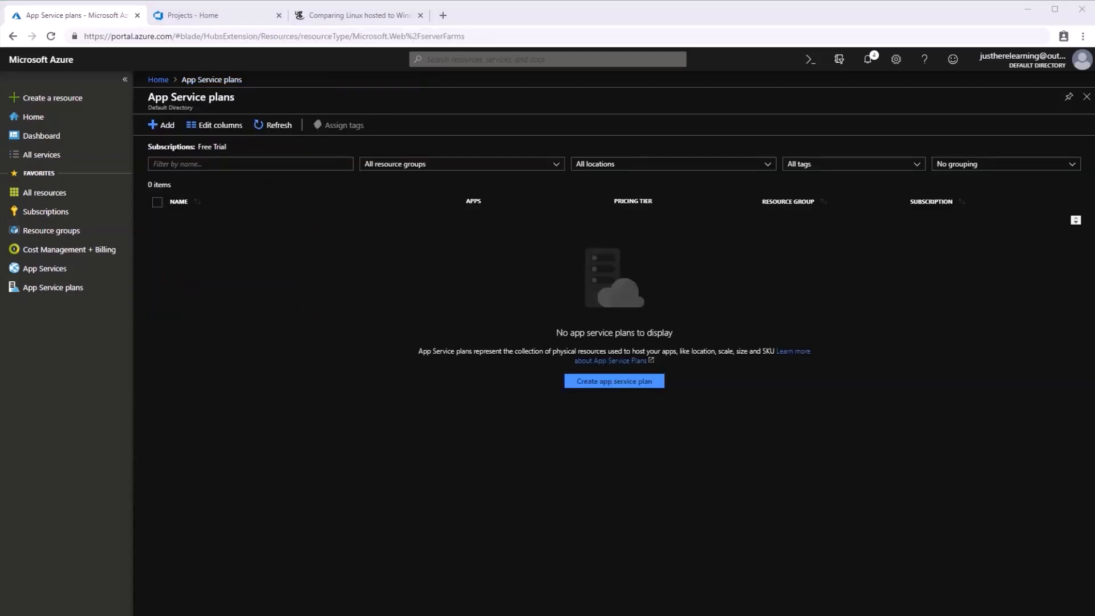
{"action": "left_click", "coordinate": [269, 126]}
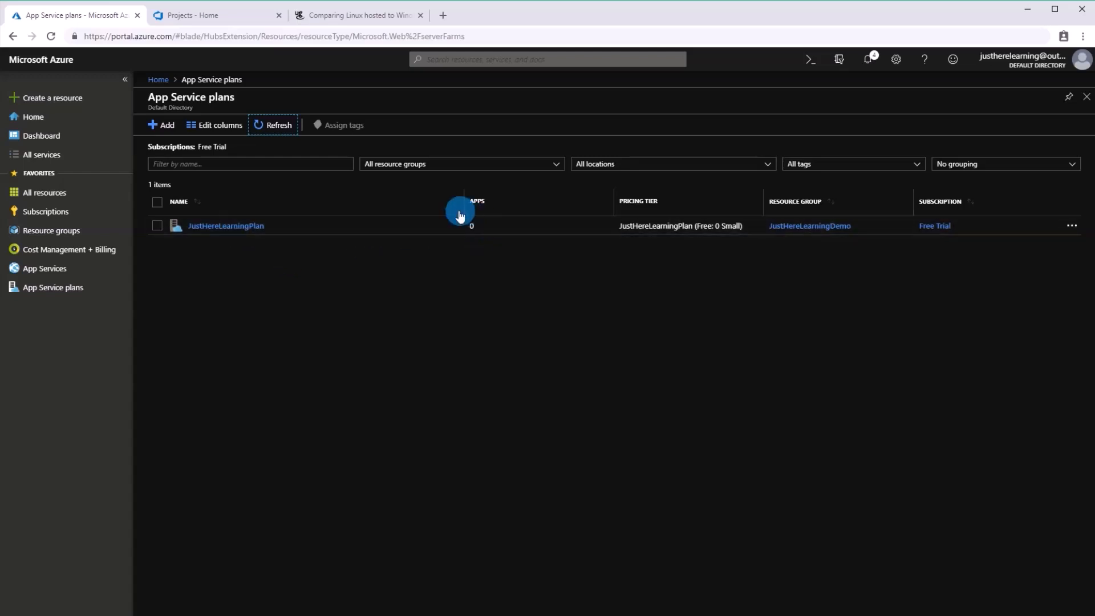
Start creating a new app service from the Web App template in the Marketplace.
{"action": "left_click", "coordinate": [55, 273]}
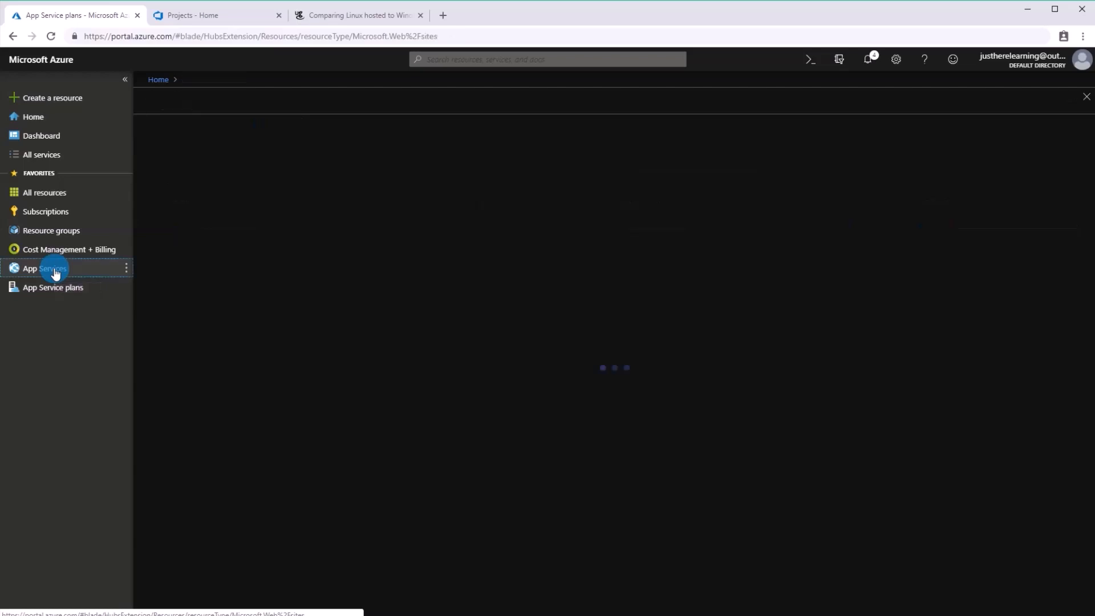
{"action": "left_click", "coordinate": [175, 127]}
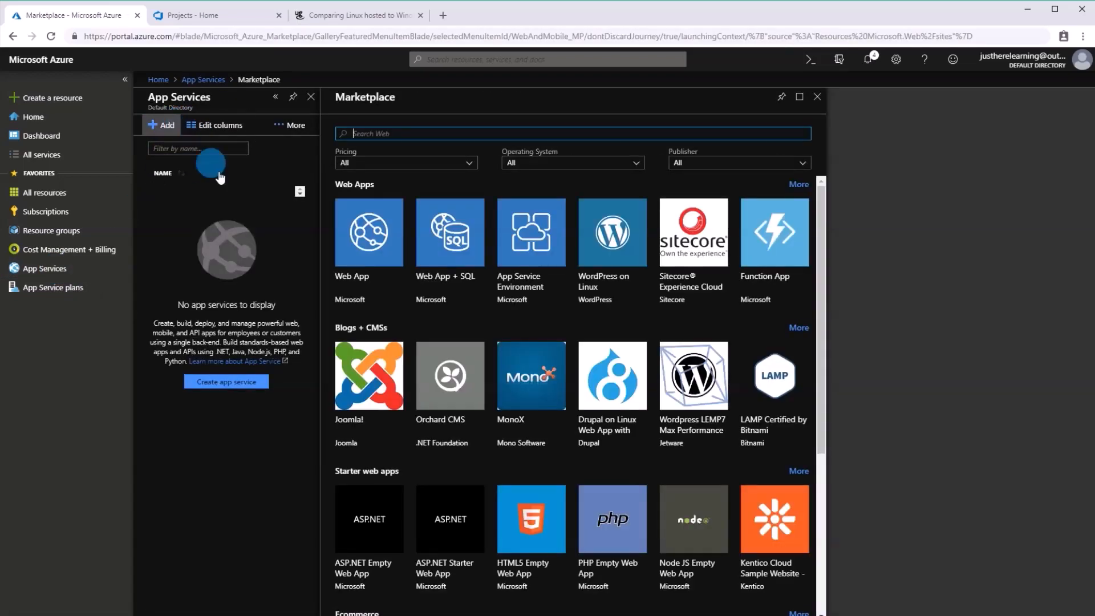
{"action": "left_click", "coordinate": [348, 231]}
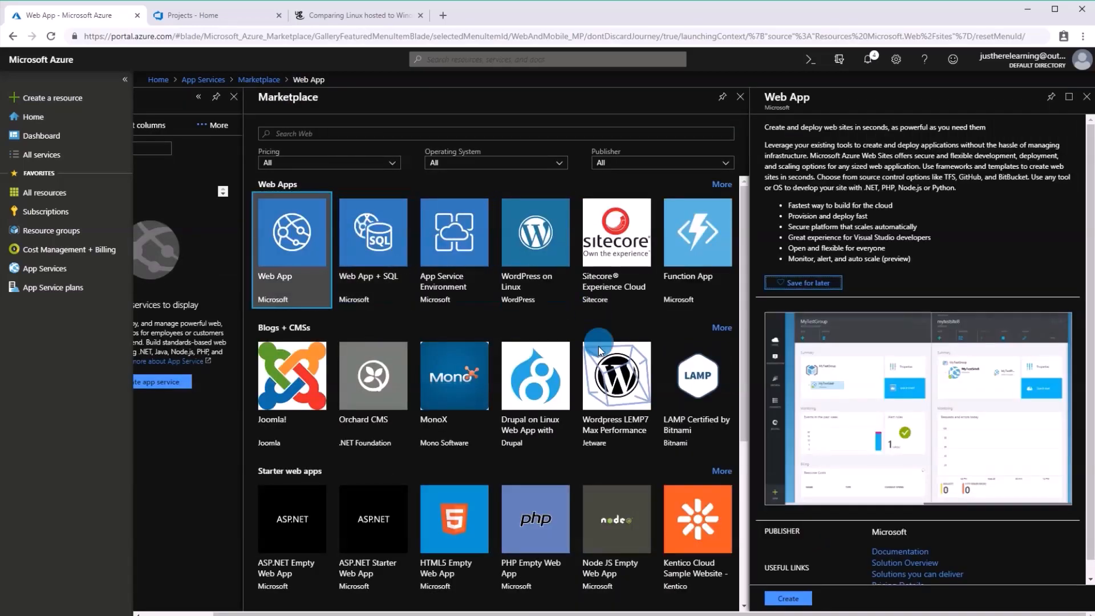
{"action": "left_click", "coordinate": [815, 313]}
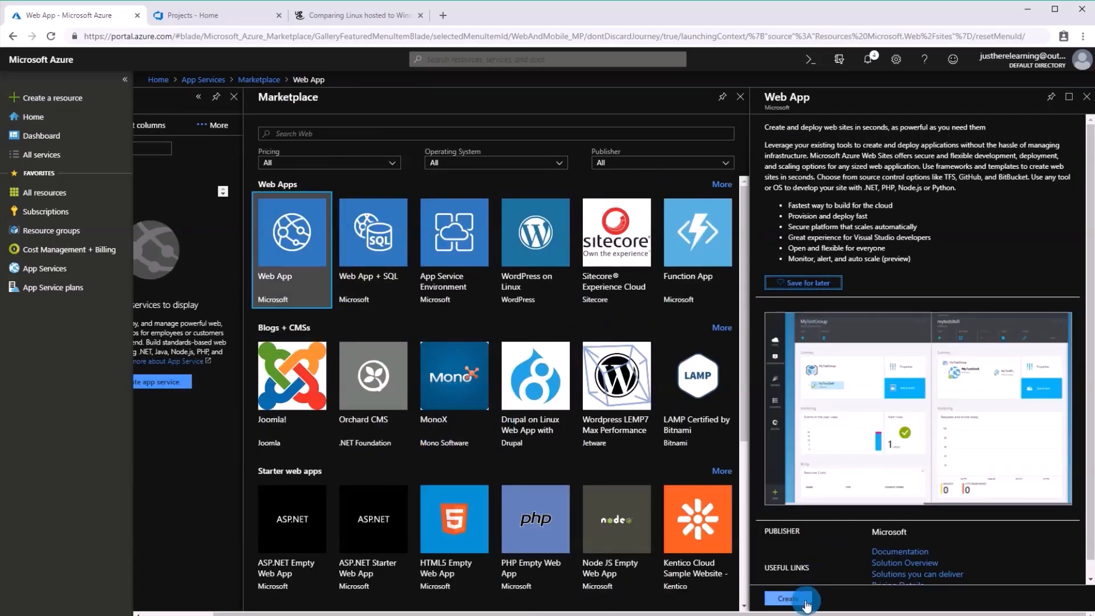
{"action": "left_click", "coordinate": [797, 599]}
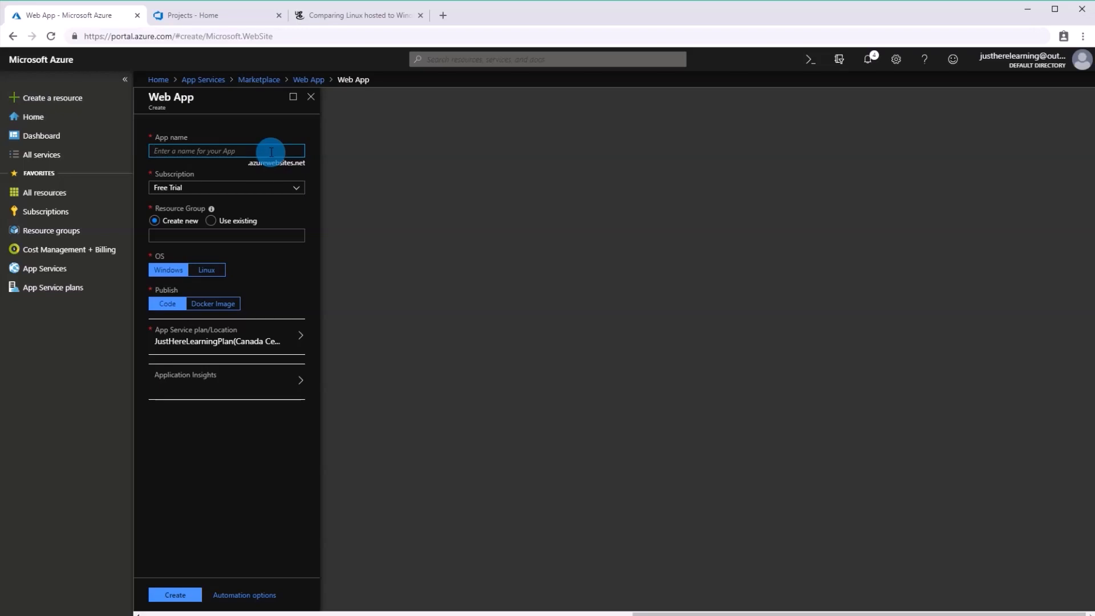
Name the web app JustHereLearningApp and assign it to the existing JustHereLearningDemo resource group.
{"action": "type", "text": "JustHereLEarningApp"}
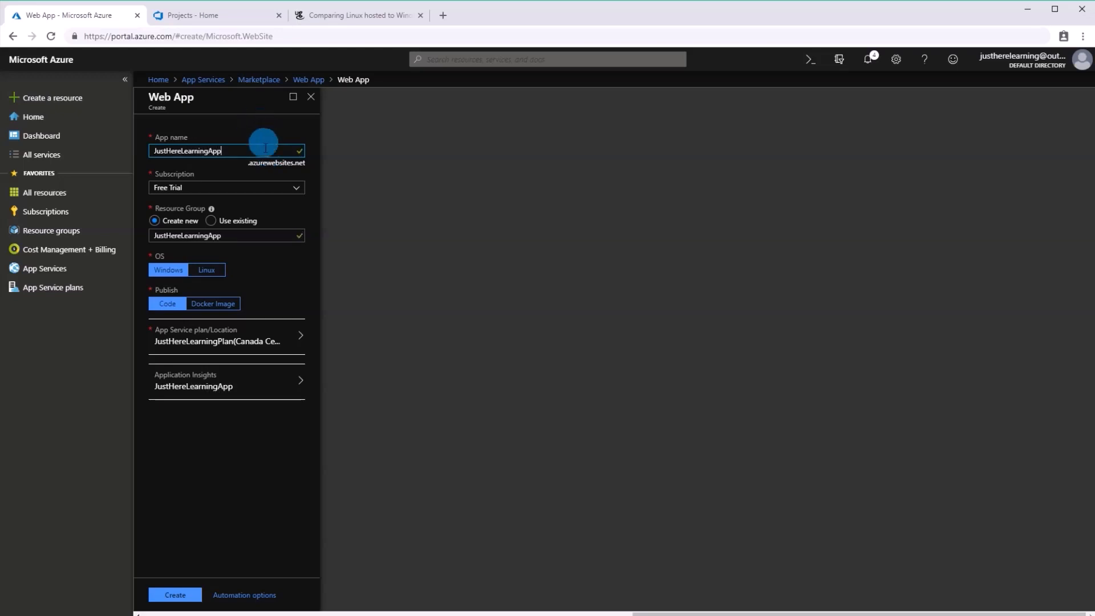
{"action": "left_click", "coordinate": [211, 222]}
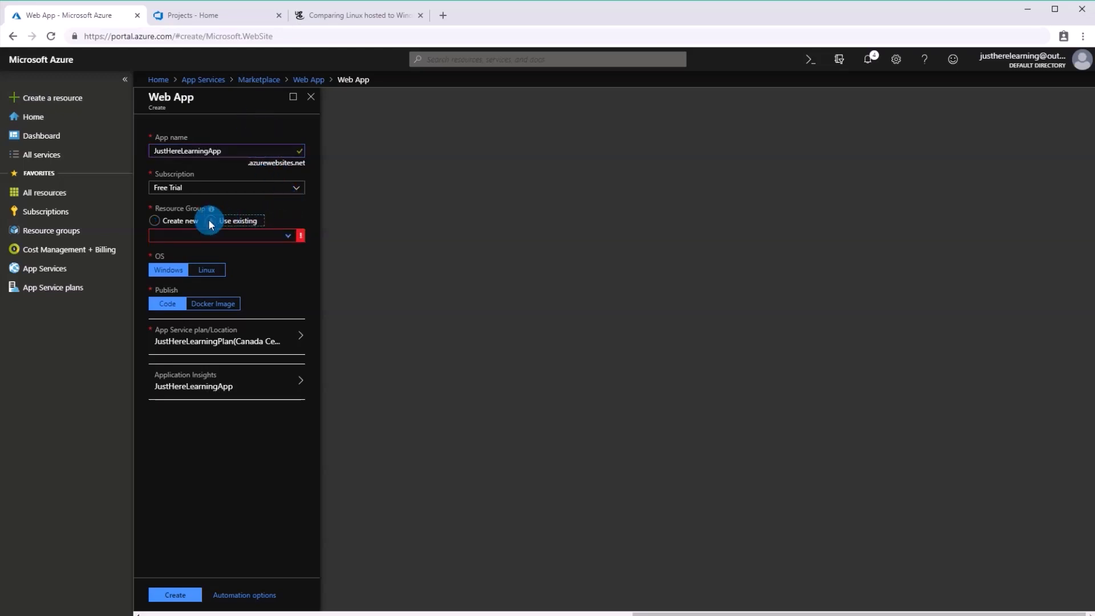
{"action": "left_click", "coordinate": [302, 237]}
{"action": "left_click", "coordinate": [237, 252]}
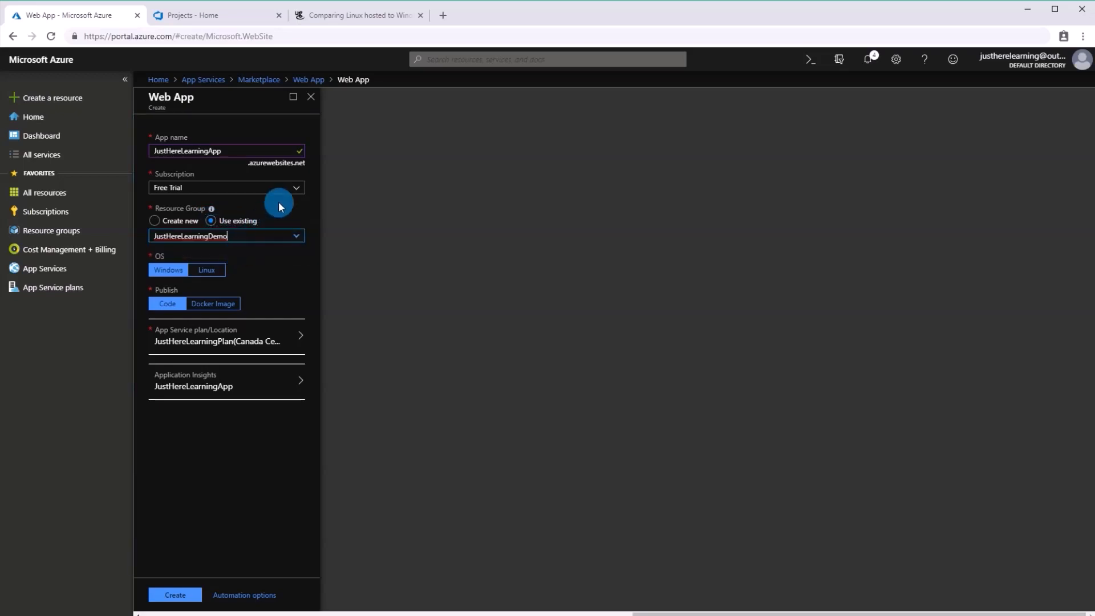
{"action": "left_click", "coordinate": [288, 283]}
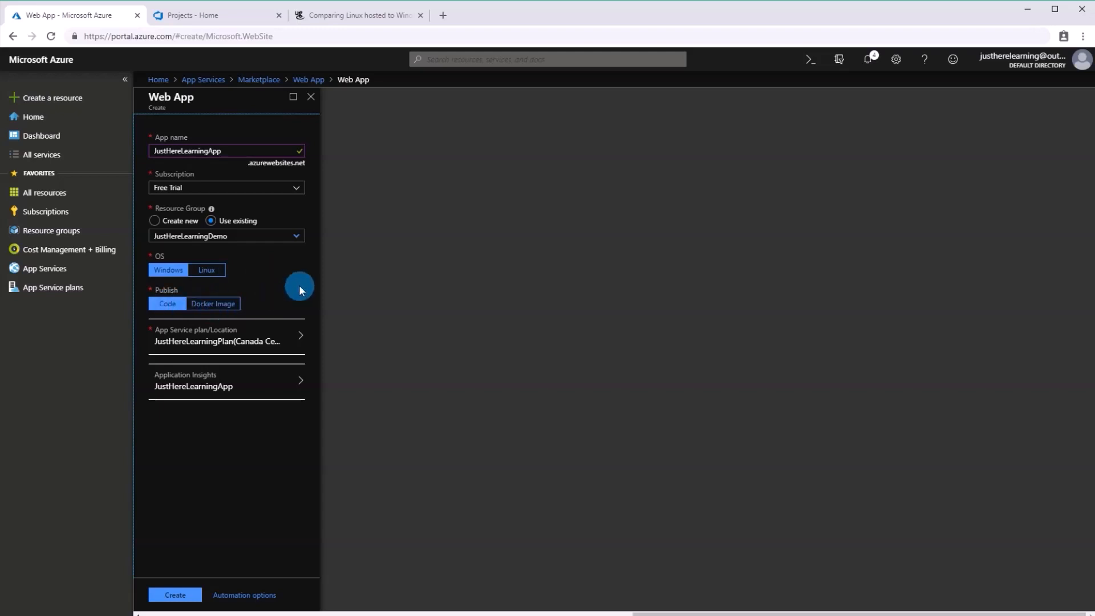
Disable Application Insights for the web app and apply the setting.
{"action": "left_click", "coordinate": [294, 384]}
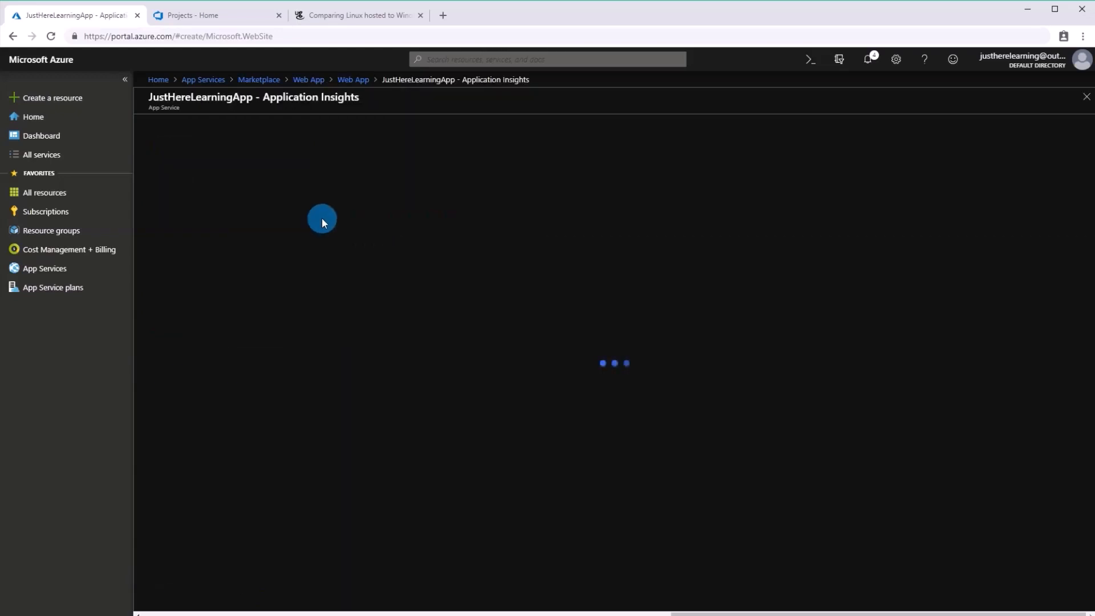
{"action": "left_click", "coordinate": [205, 182]}
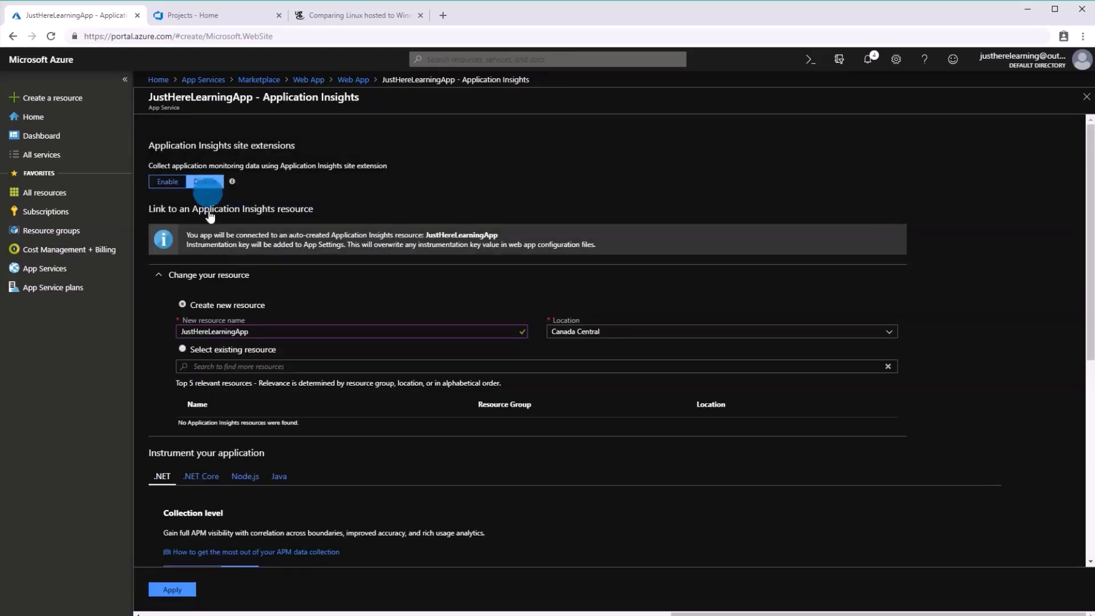
{"action": "left_click", "coordinate": [192, 594]}
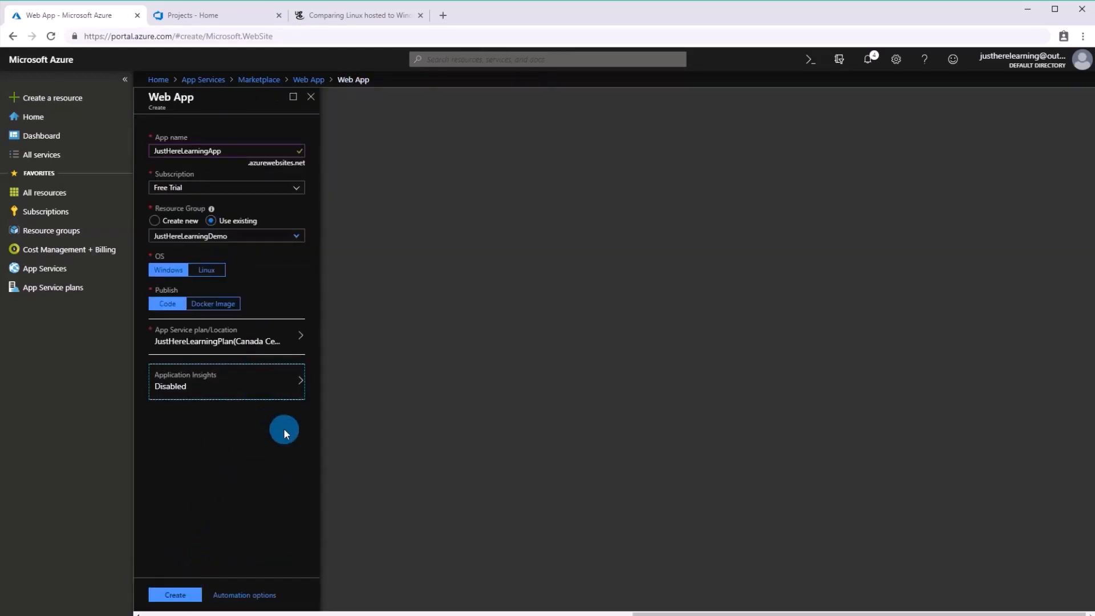
Select the free JustHereLearningPlan (F1) as the App Service plan and create the web app.
{"action": "left_click", "coordinate": [295, 338]}
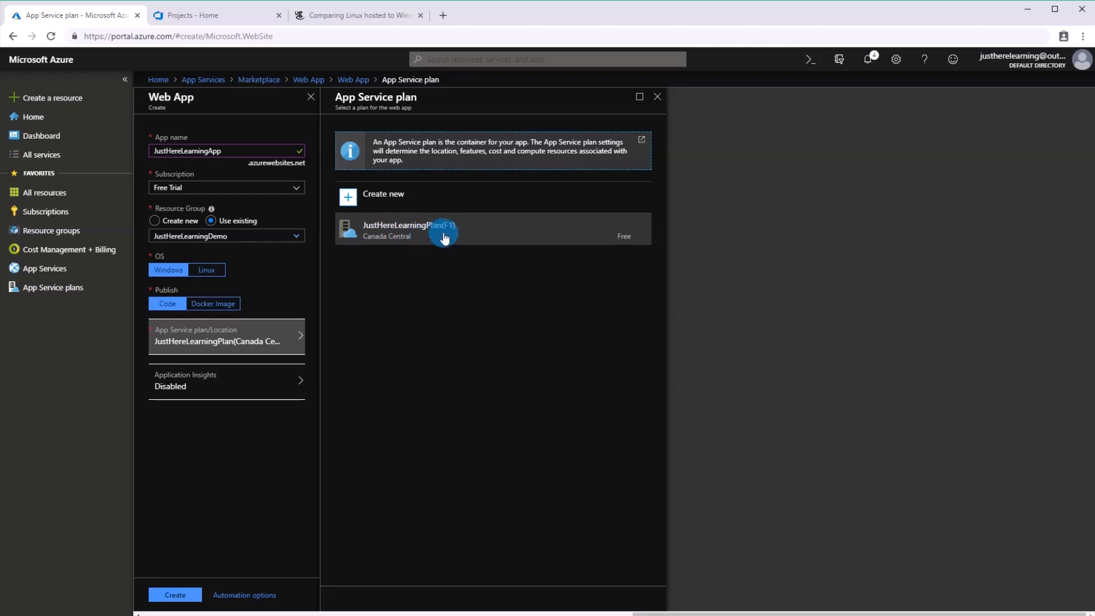
{"action": "left_click", "coordinate": [443, 232]}
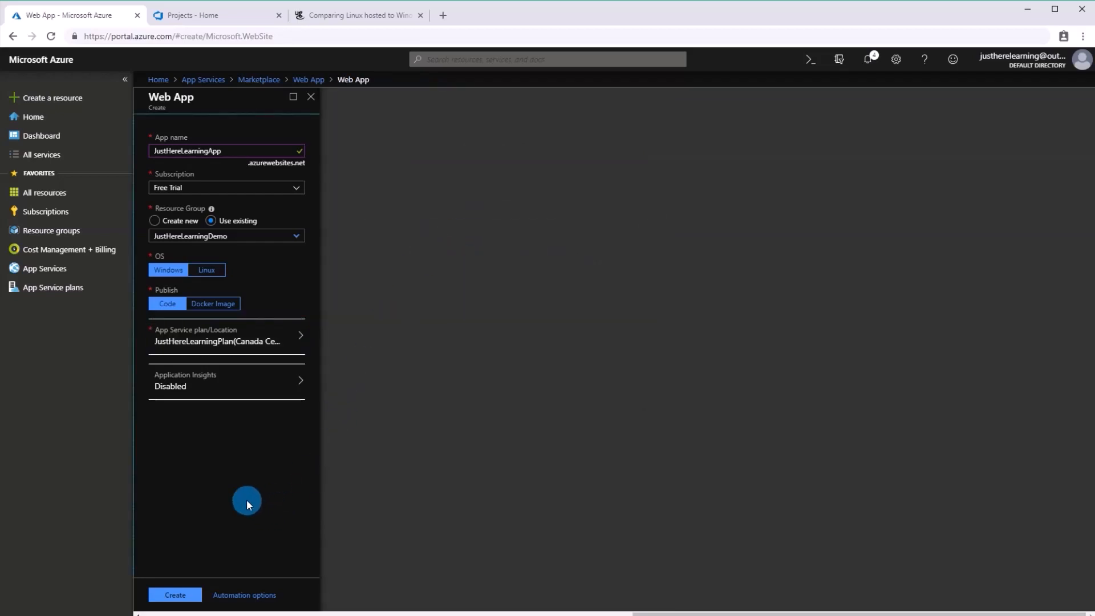
{"action": "left_click", "coordinate": [188, 596]}
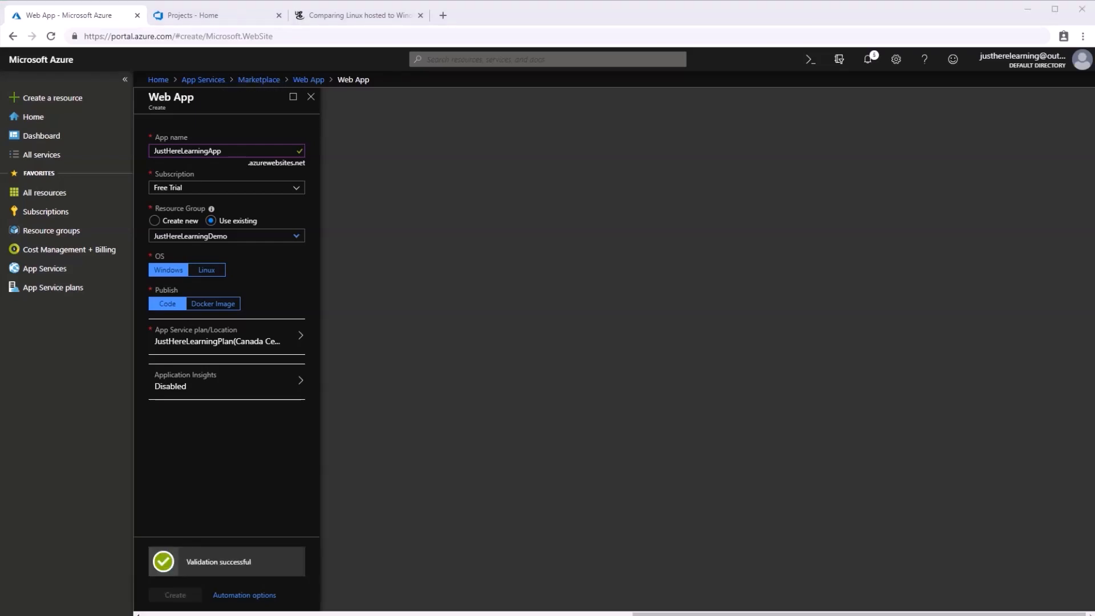
Check the App Services list and the App Service plans list for the newly created web app.
{"action": "left_click", "coordinate": [62, 275]}
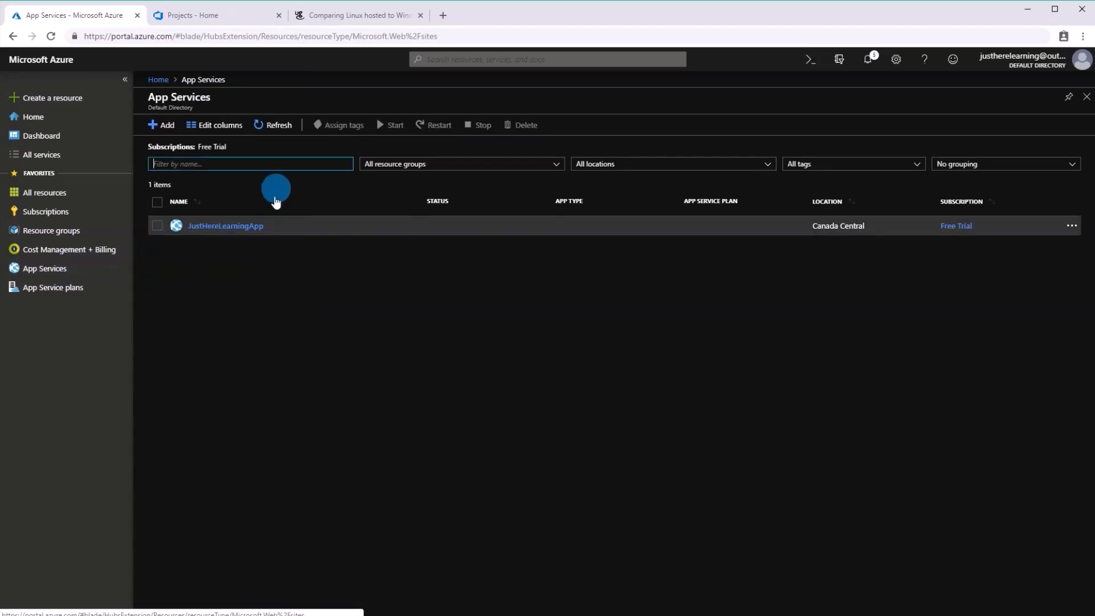
{"action": "left_click", "coordinate": [46, 293]}
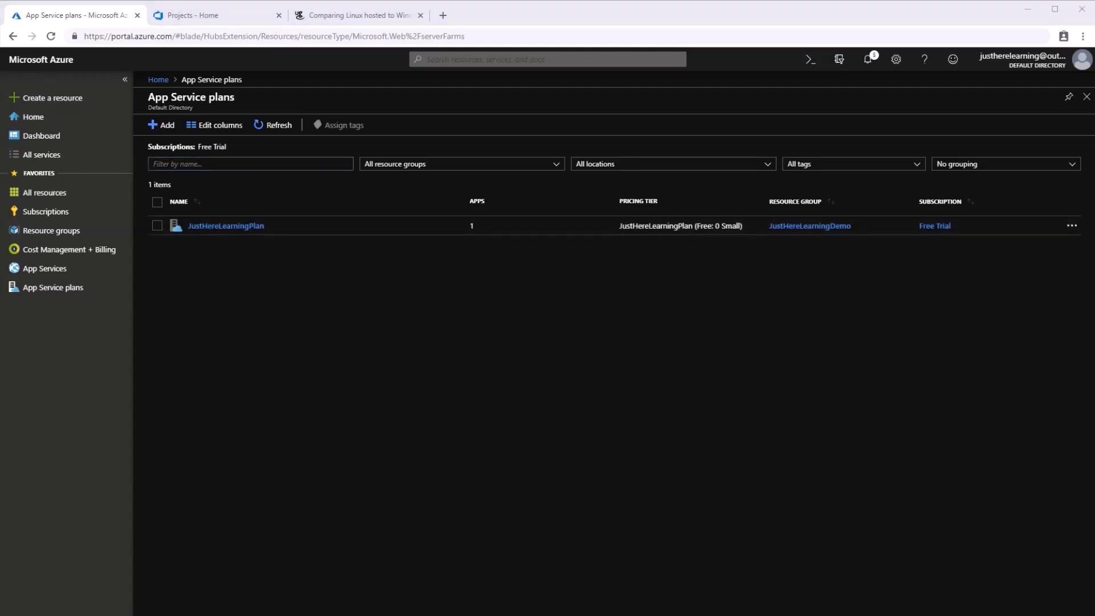
Switch to Azure DevOps and create a private project named JustHereLearning without a description.
{"action": "left_click", "coordinate": [205, 20]}
{"action": "left_click", "coordinate": [205, 17]}
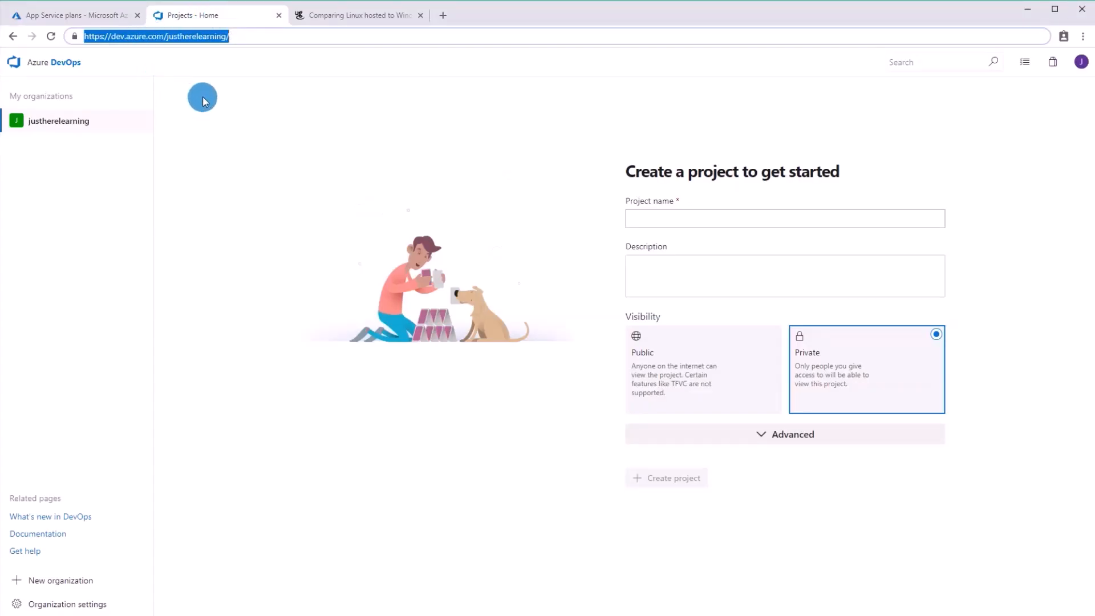
{"action": "left_click", "coordinate": [330, 138]}
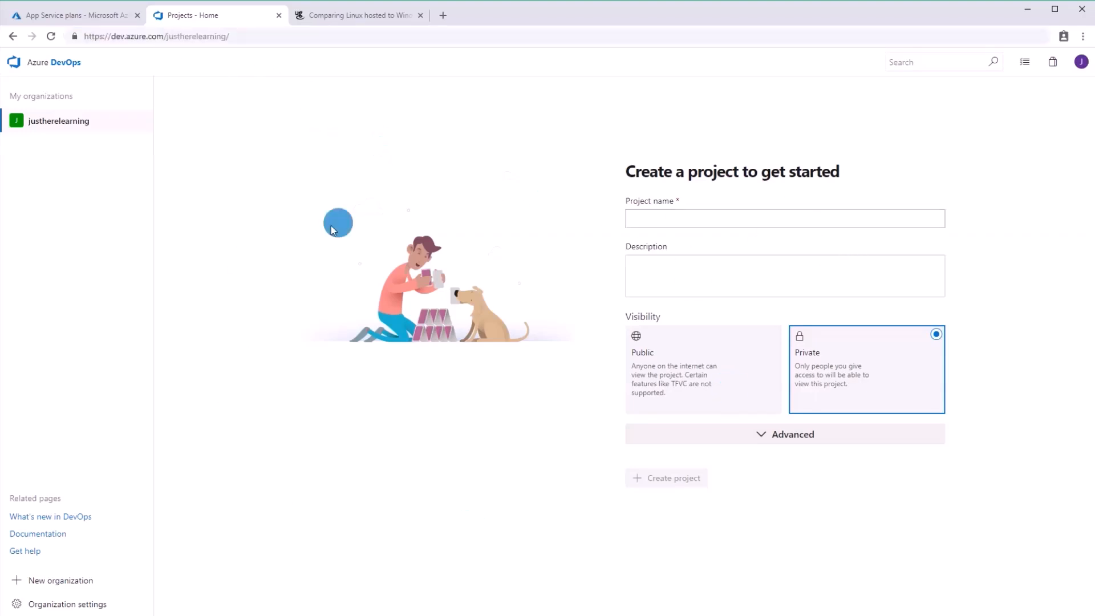
{"action": "left_click", "coordinate": [751, 219]}
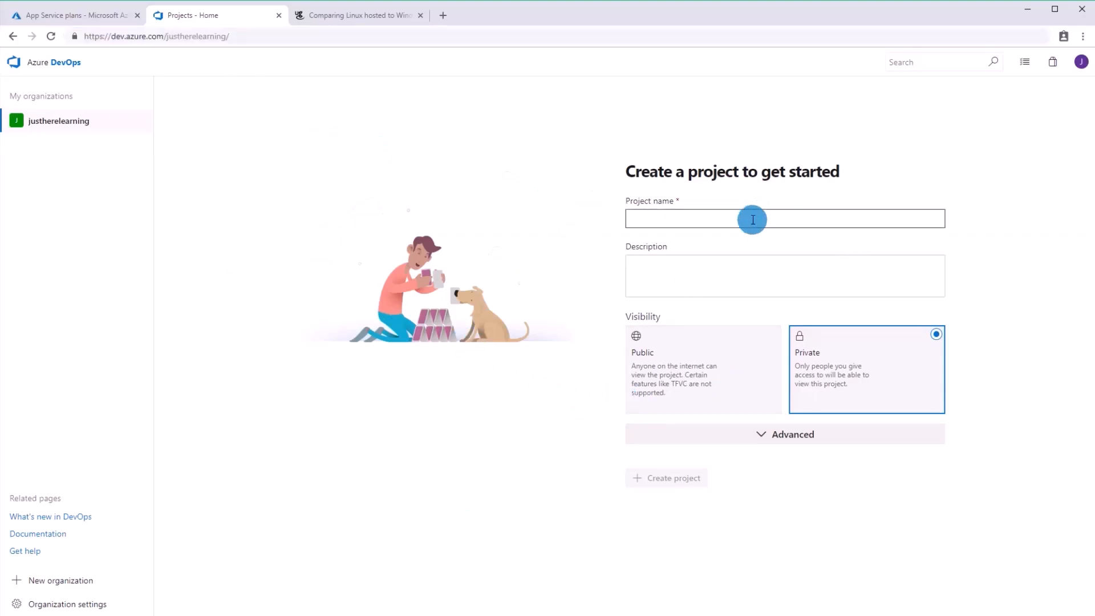
{"action": "type", "text": "JustHe"}
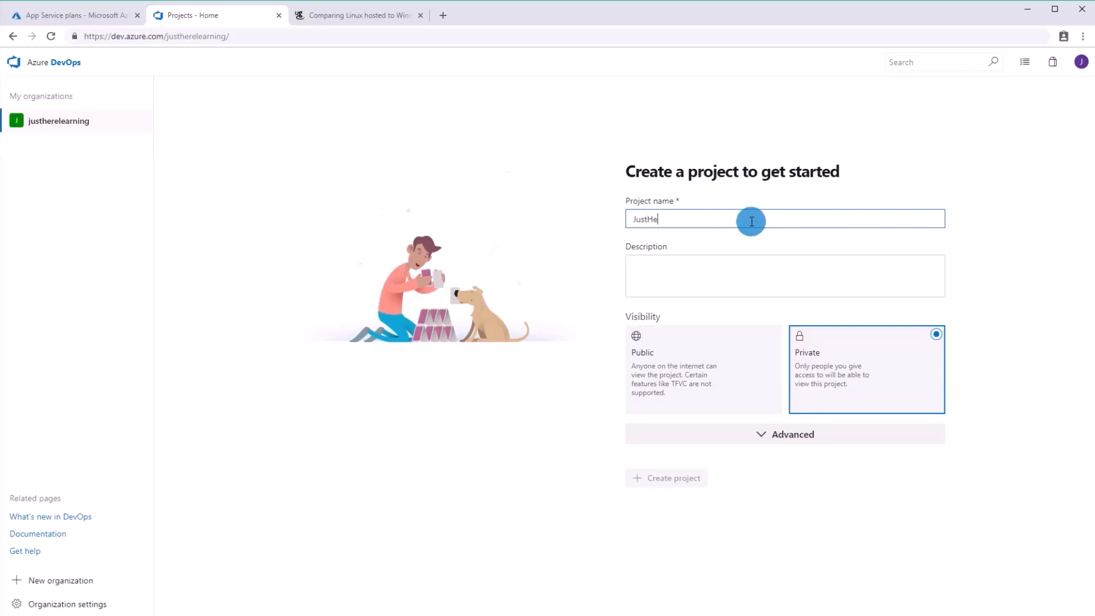
{"action": "type", "text": "reLearning"}
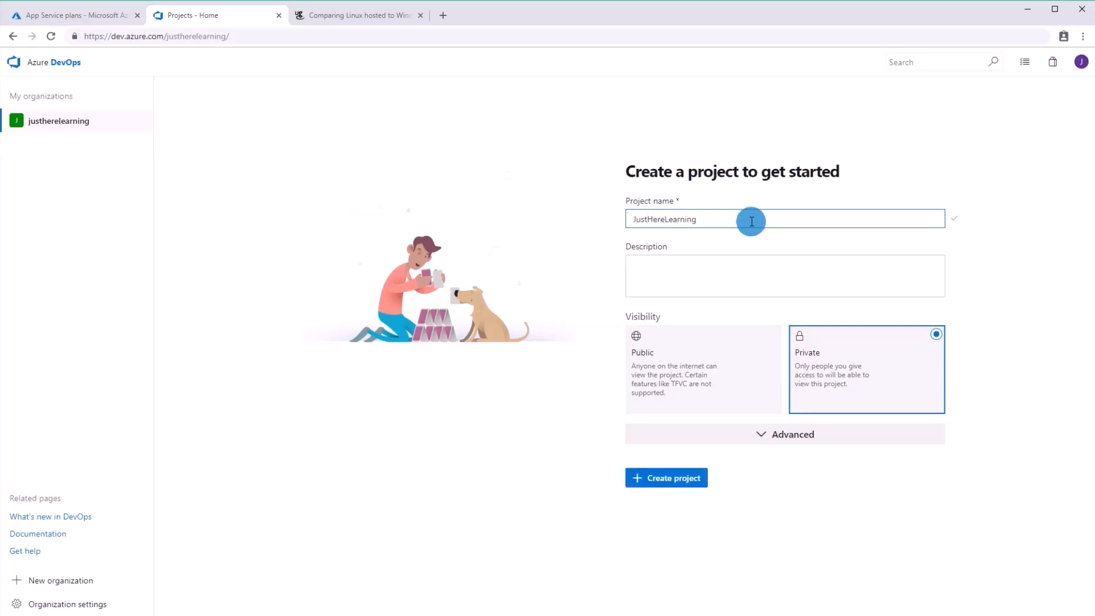
{"action": "left_click", "coordinate": [710, 281]}
{"action": "left_click", "coordinate": [553, 390]}
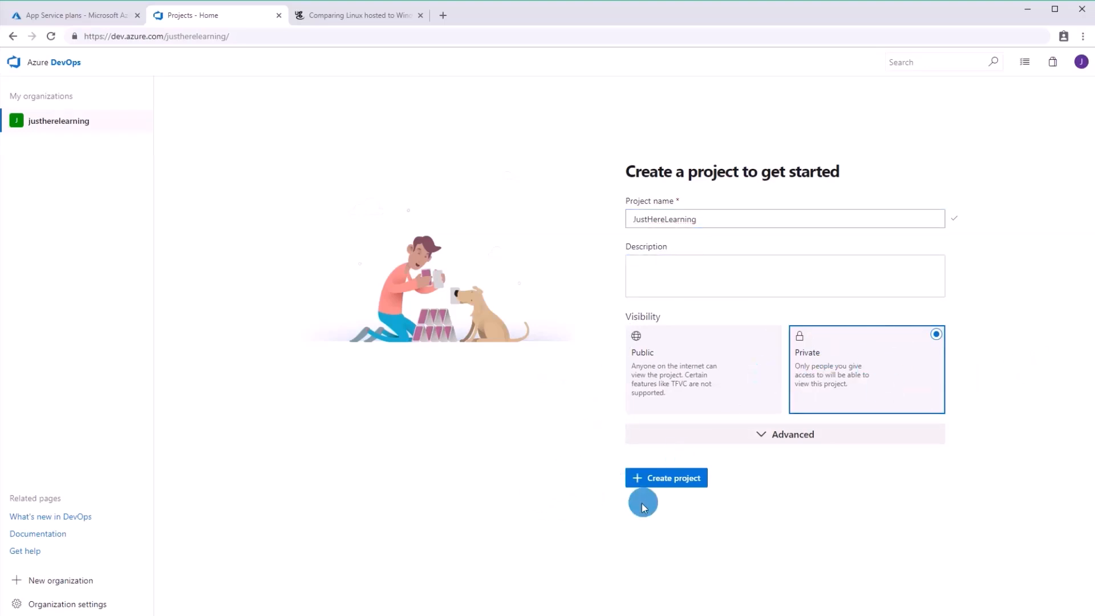
{"action": "left_click", "coordinate": [660, 479]}
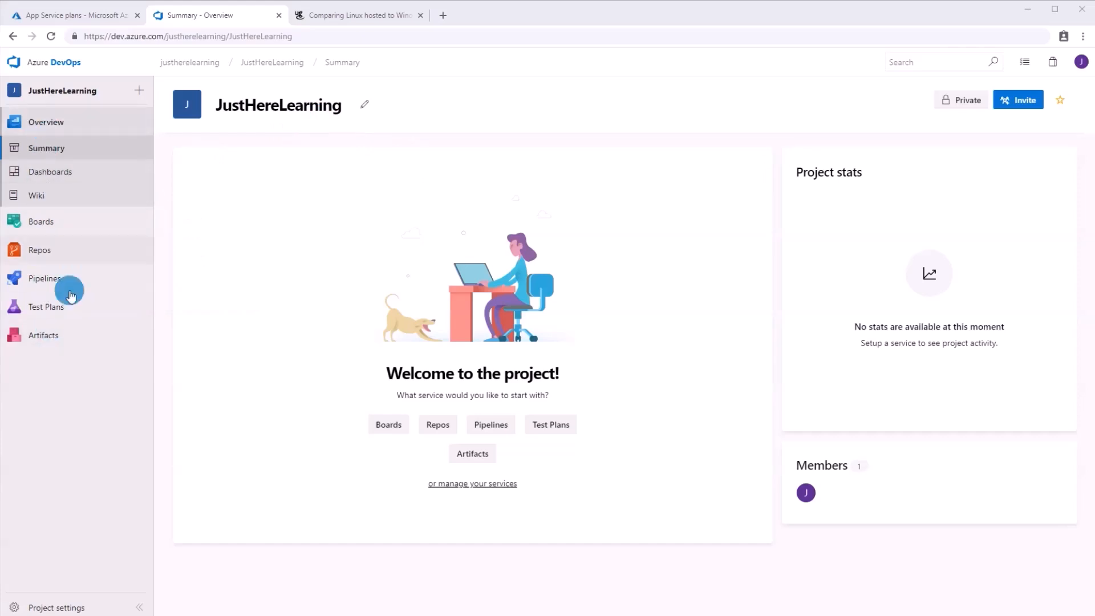
View the project's Boards work items and the Files page of its Git repository in Repos.
{"action": "left_click", "coordinate": [71, 230]}
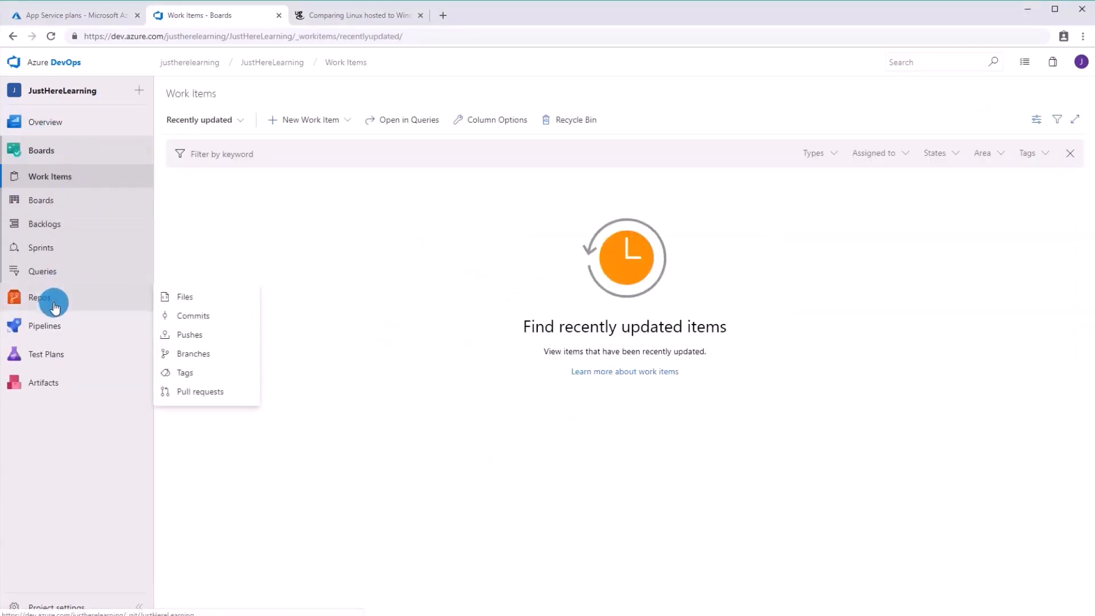
{"action": "left_click", "coordinate": [49, 297]}
{"action": "mouse_move", "coordinate": [43, 351]}
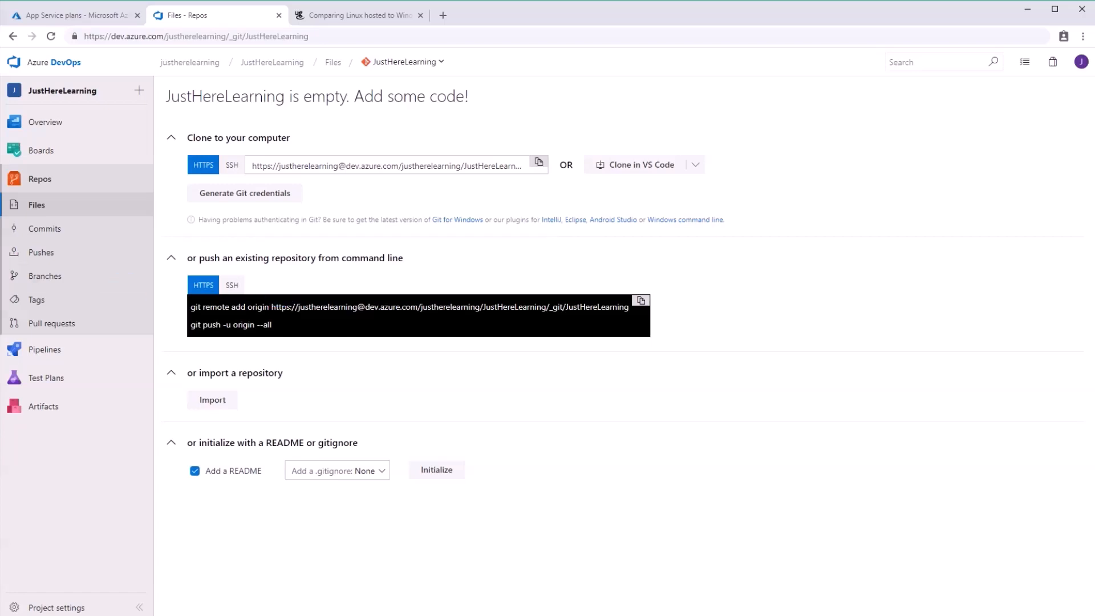
Switch to Visual Studio and sign in to the Microsoft account with its e-mail address and account password.
{"action": "key", "text": "alt+Tab"}
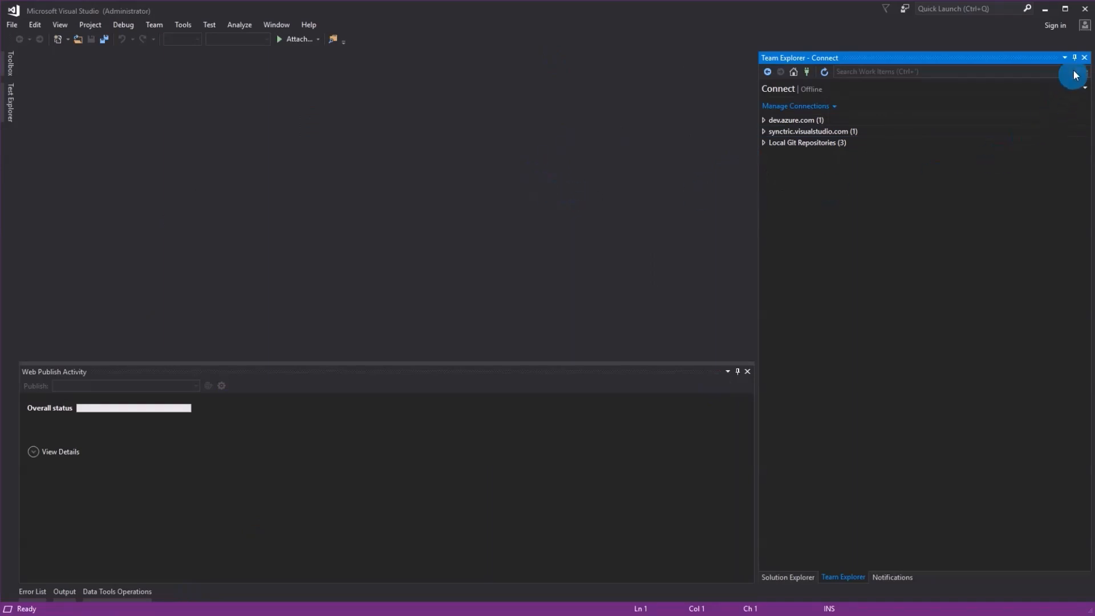
{"action": "left_click", "coordinate": [1055, 25]}
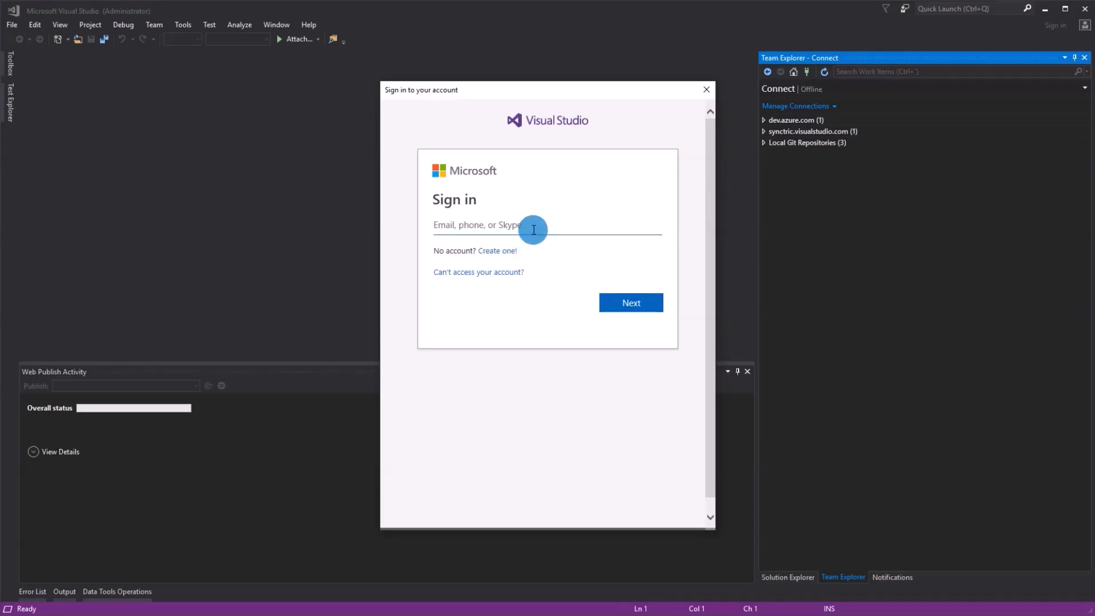
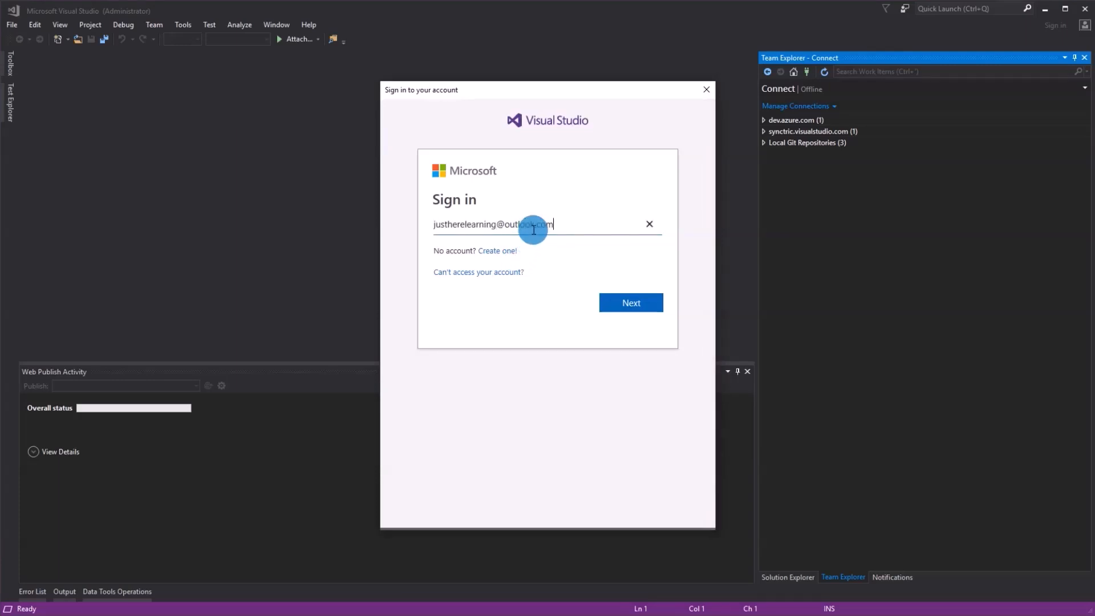
{"action": "key", "text": "Return"}
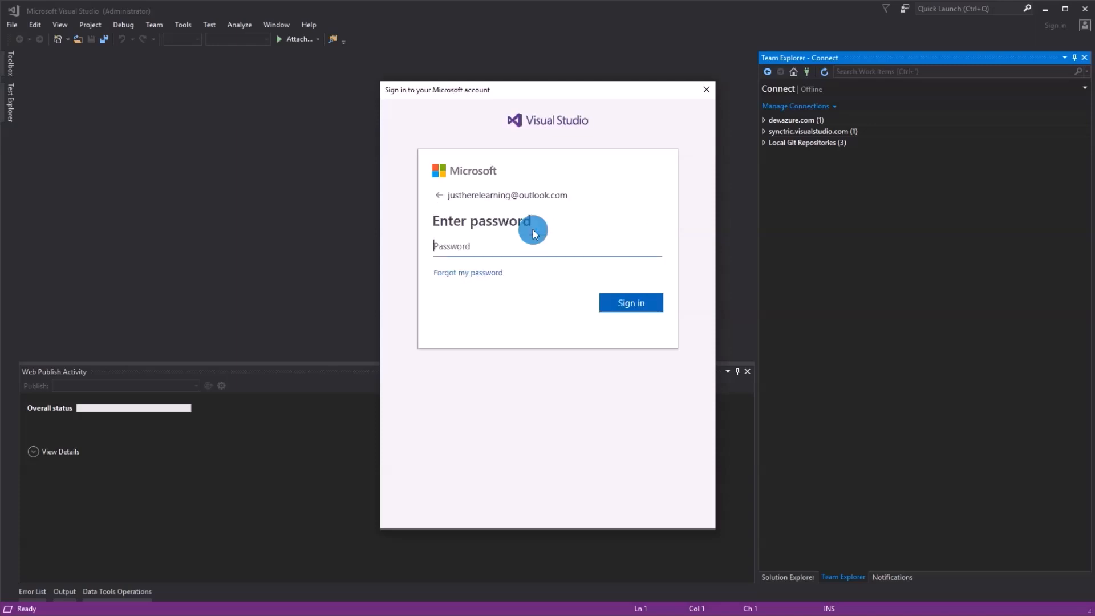
{"action": "type", "text": "••••••••••••"}
{"action": "key", "text": "Return"}
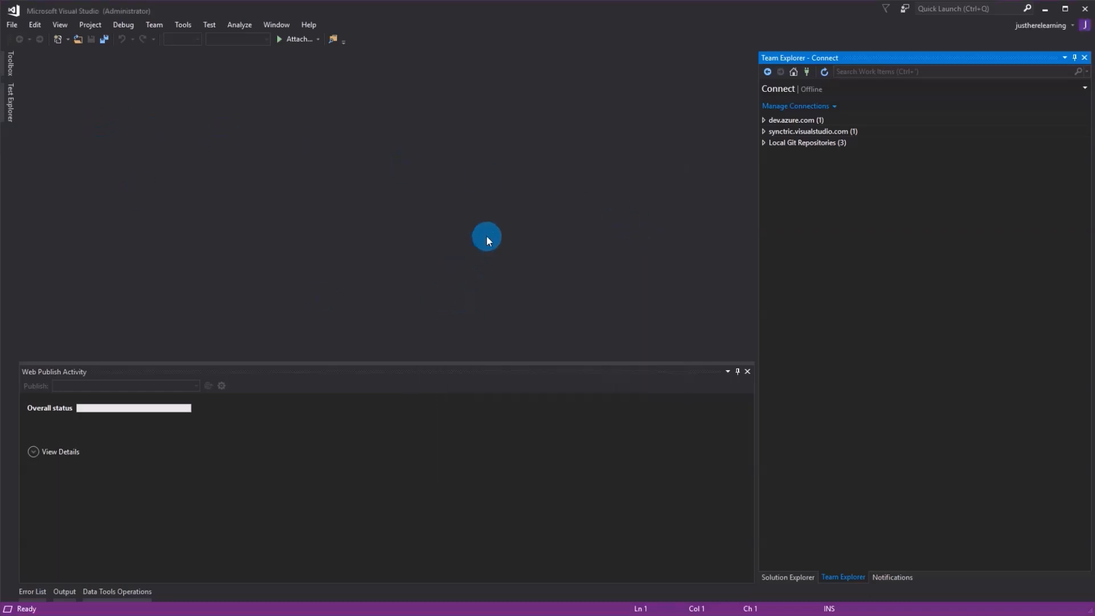
Open Connect to a Project from Team Explorer and select the JustHereLearning repository under dev.azure.com.
{"action": "left_click", "coordinate": [62, 25]}
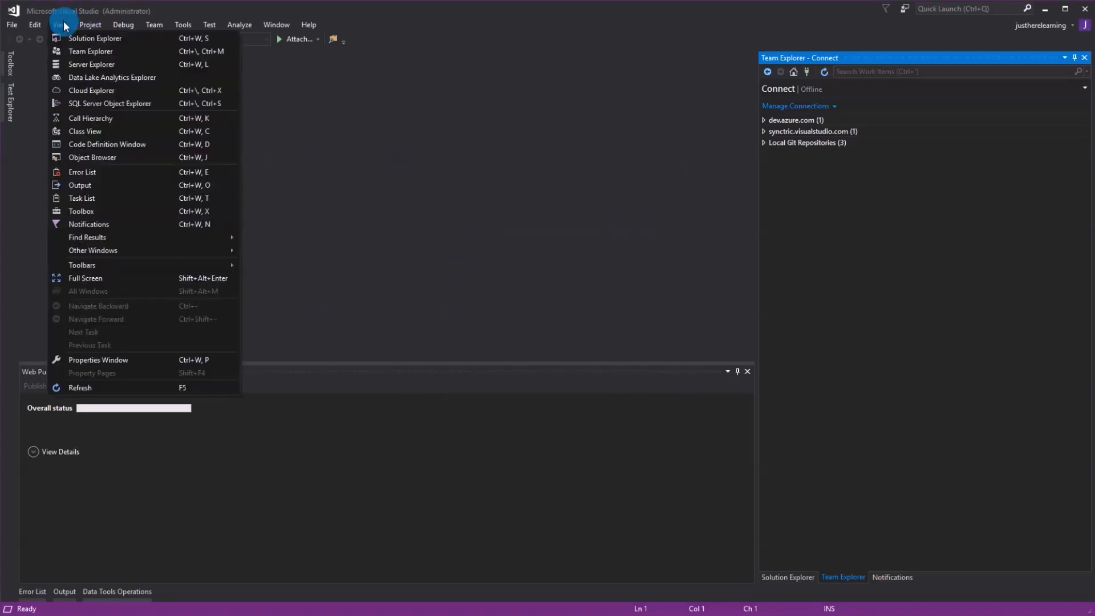
{"action": "left_click", "coordinate": [523, 223]}
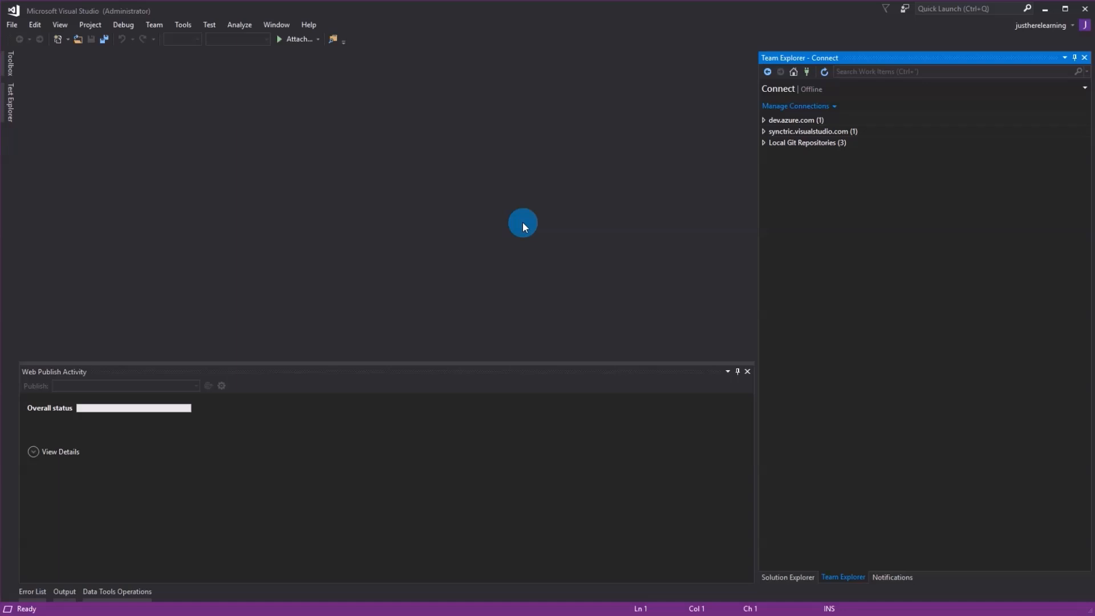
{"action": "left_click", "coordinate": [807, 73]}
{"action": "left_click", "coordinate": [795, 133]}
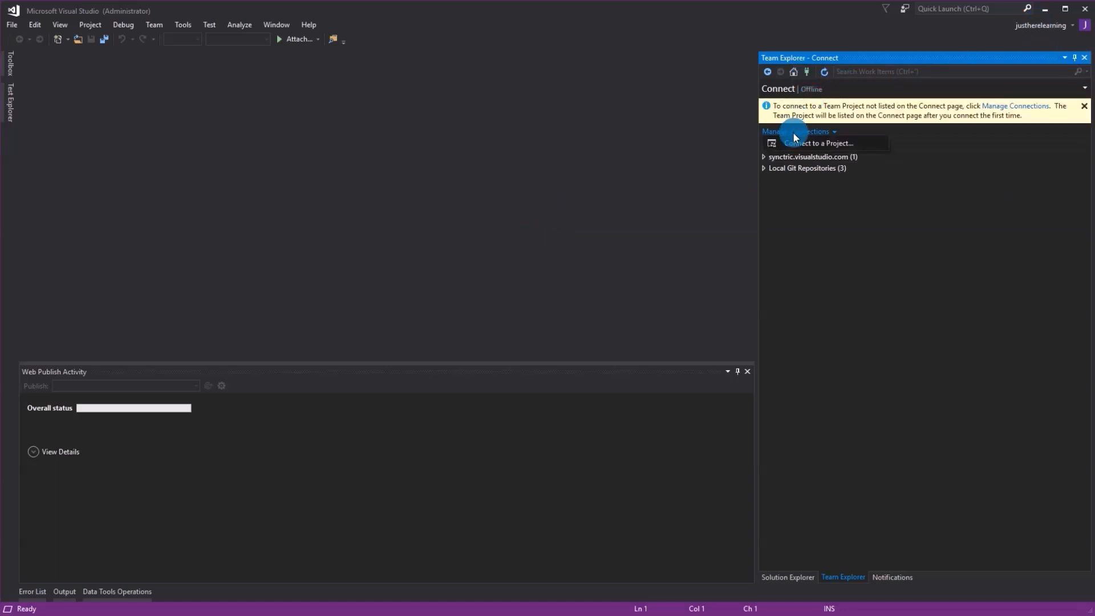
{"action": "left_click", "coordinate": [805, 143]}
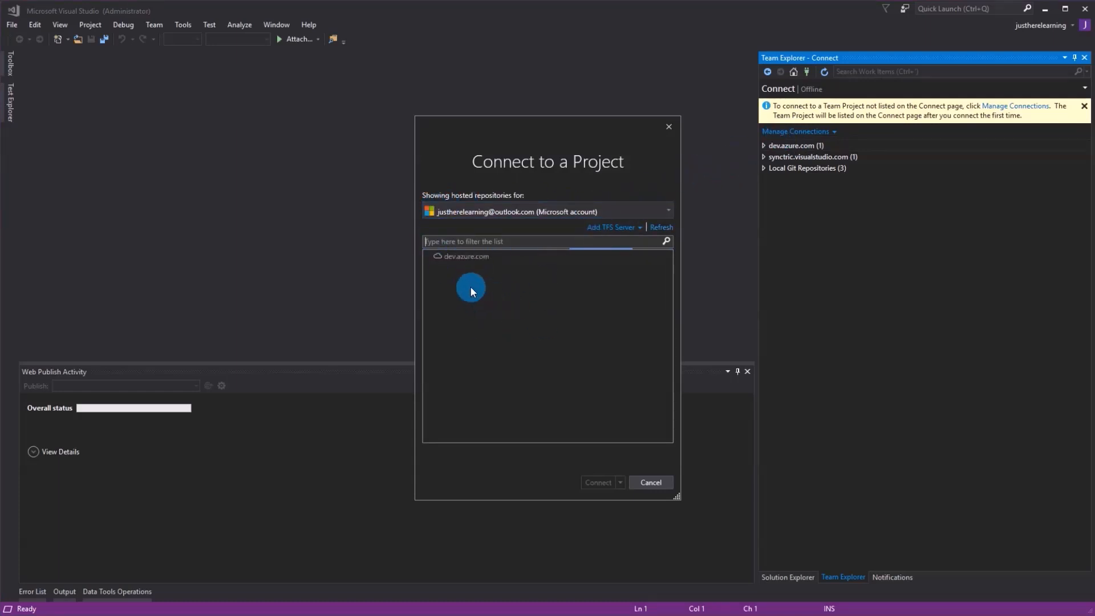
{"action": "left_click", "coordinate": [504, 293]}
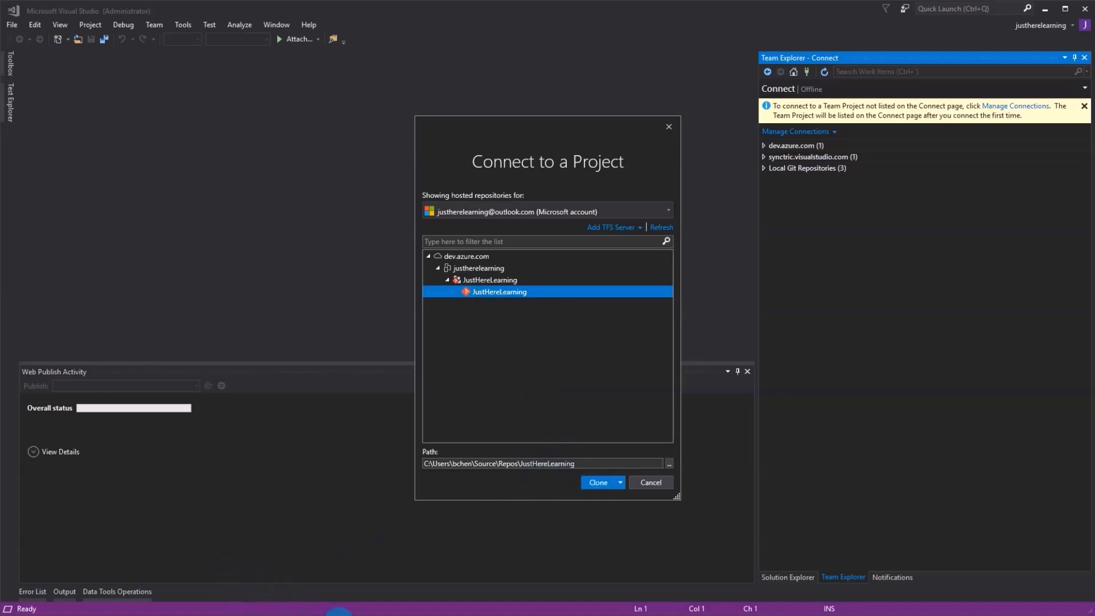
Compare with the repository page in Azure DevOps, and clone the selected repository to the suggested local JustHereLearning folder.
{"action": "left_click", "coordinate": [340, 614]}
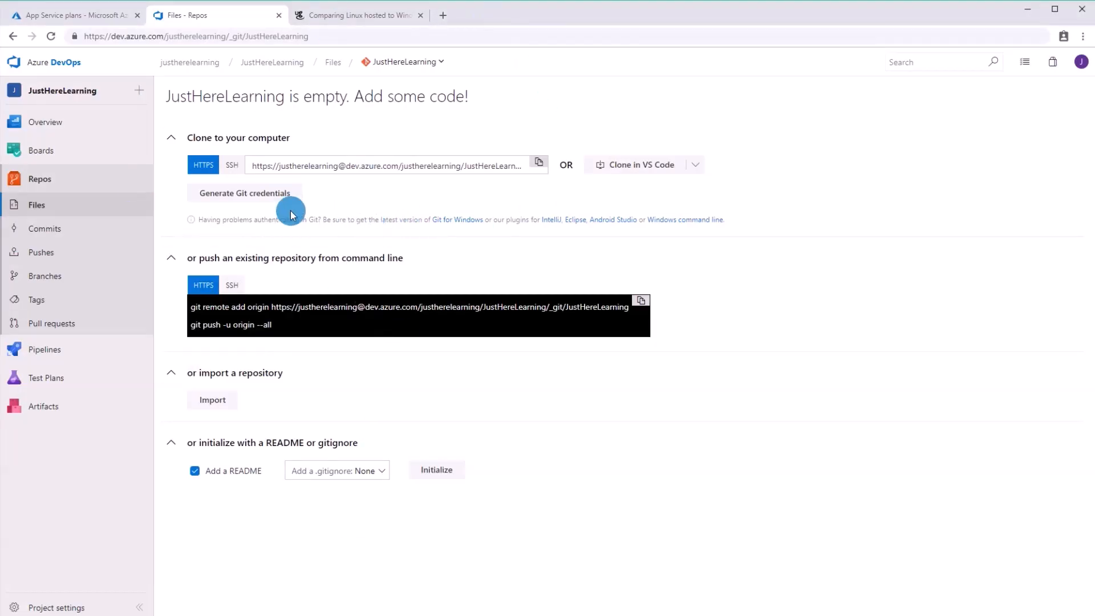
{"action": "left_click", "coordinate": [69, 615]}
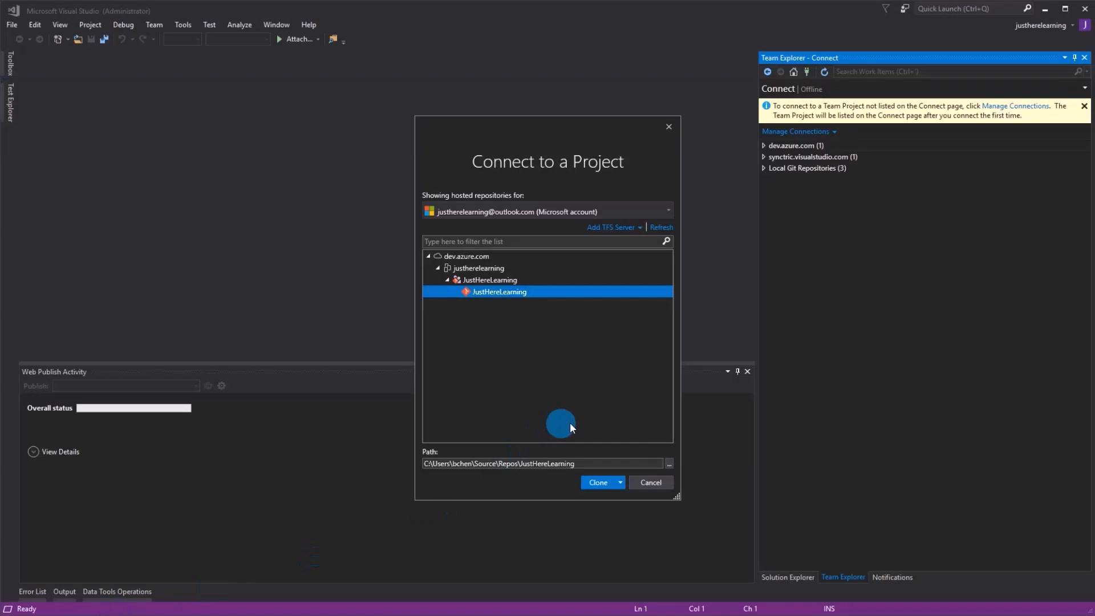
{"action": "left_click", "coordinate": [608, 482]}
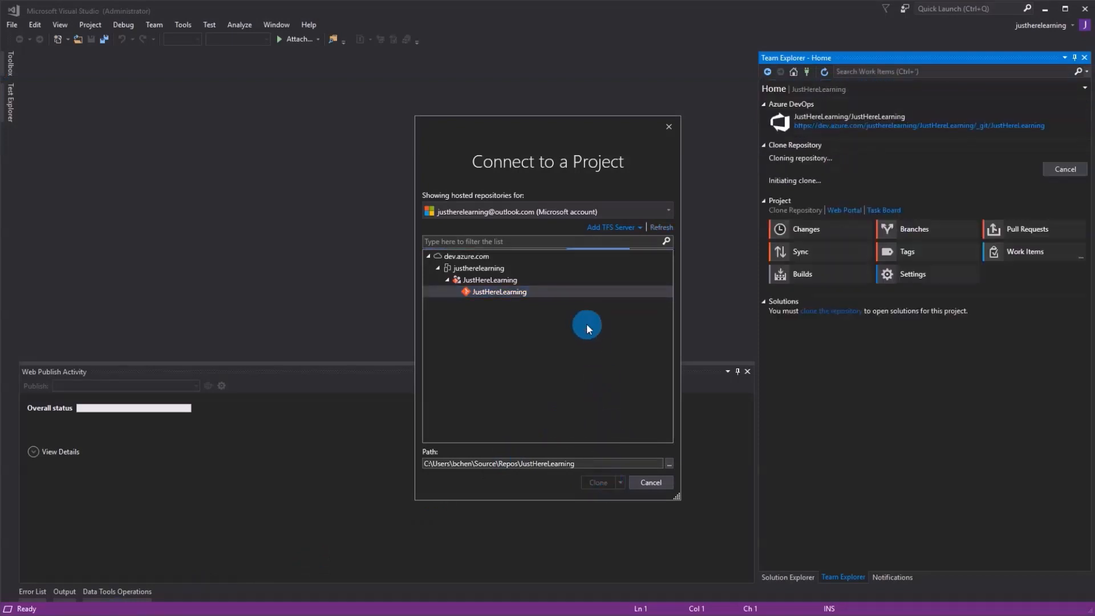